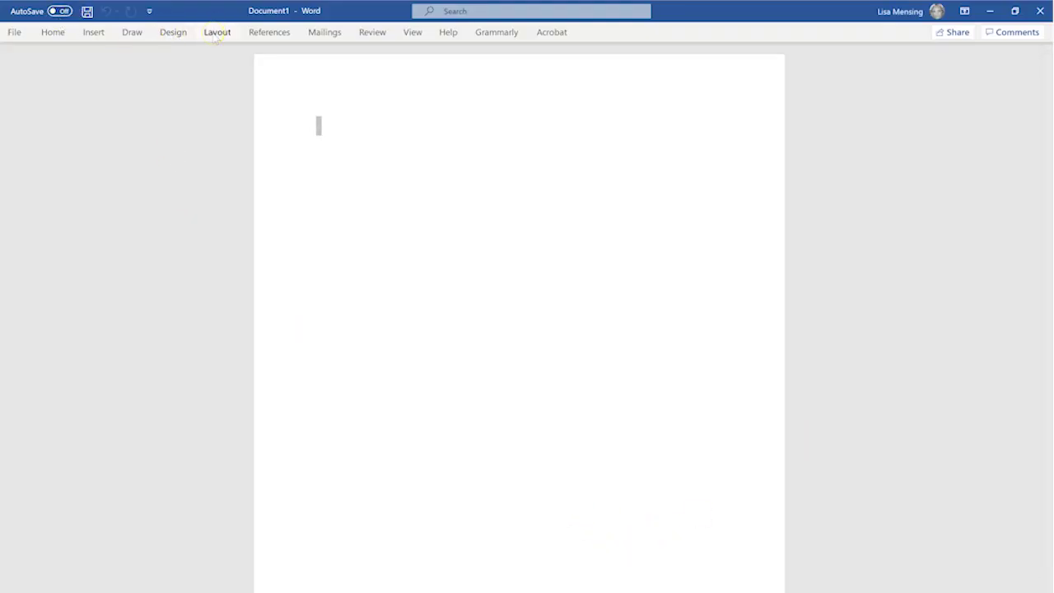
- Set the page to Letter size with Narrow 0.5" margins, then collapse the ribbon with Ctrl+F1
click(216, 35)
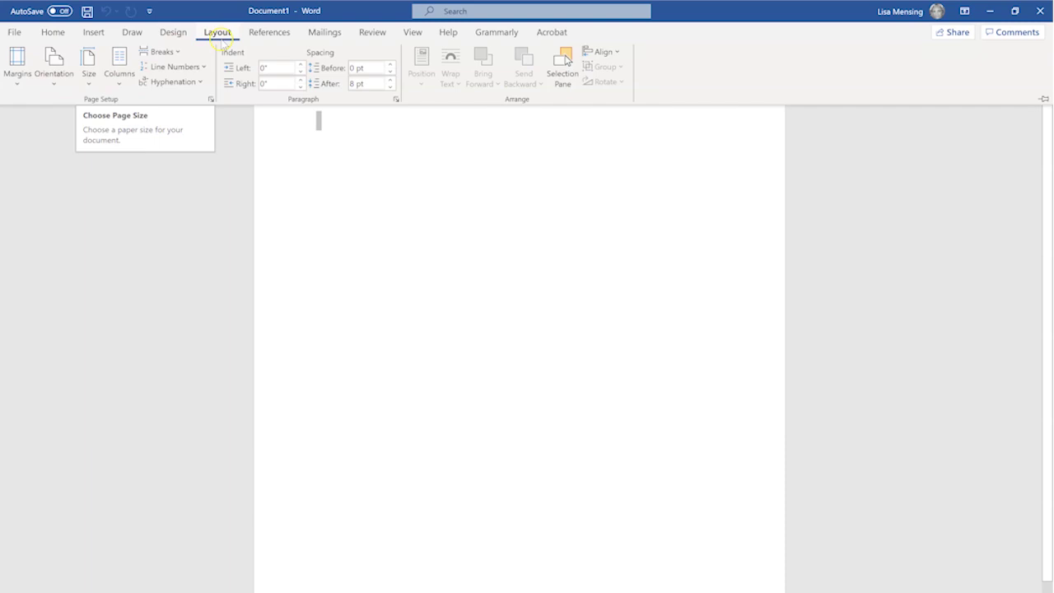
click(89, 68)
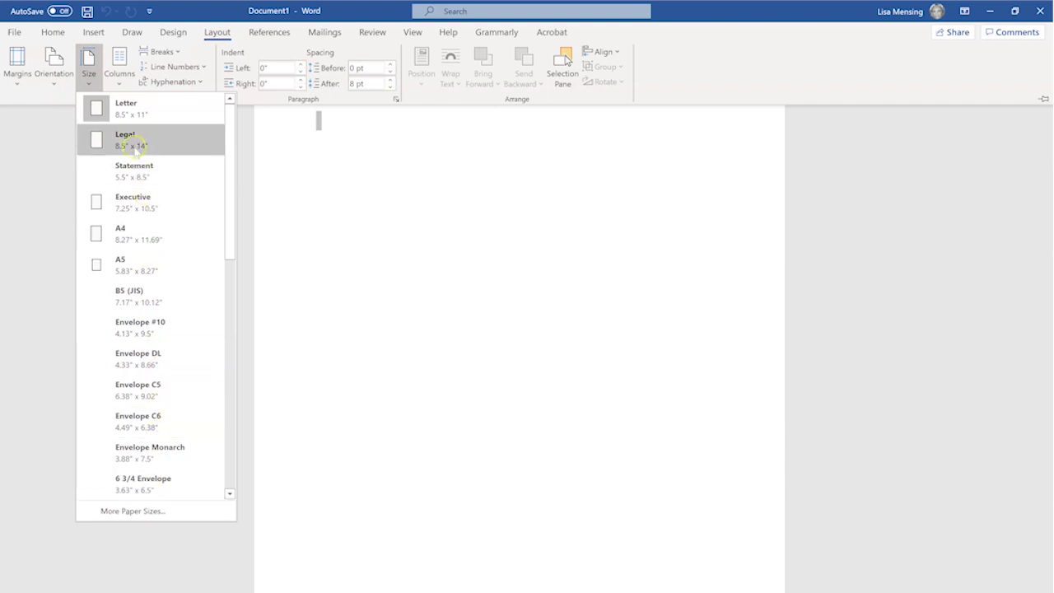
click(135, 114)
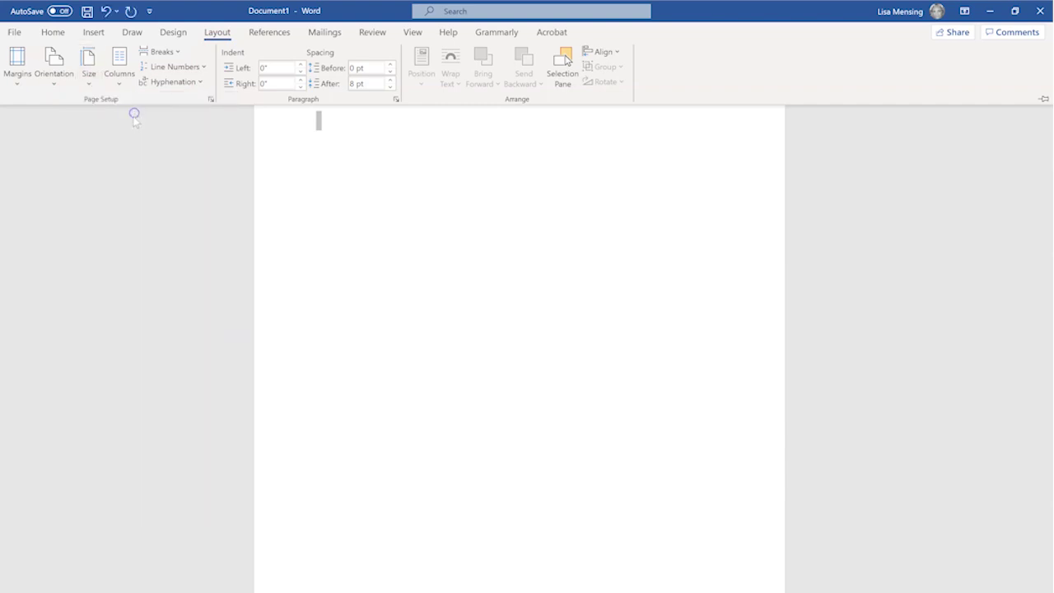
click(18, 83)
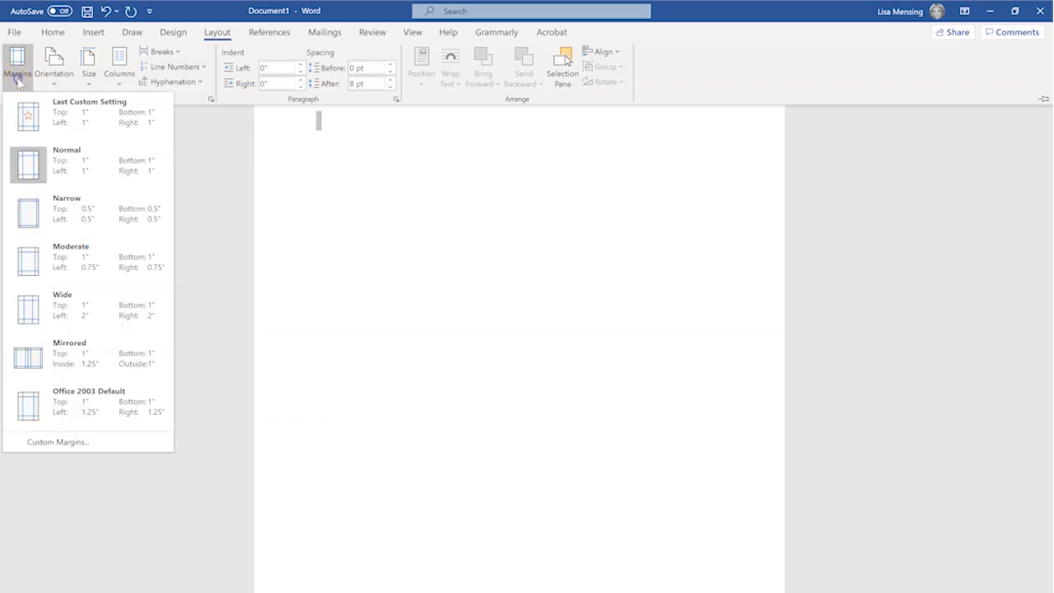
click(83, 218)
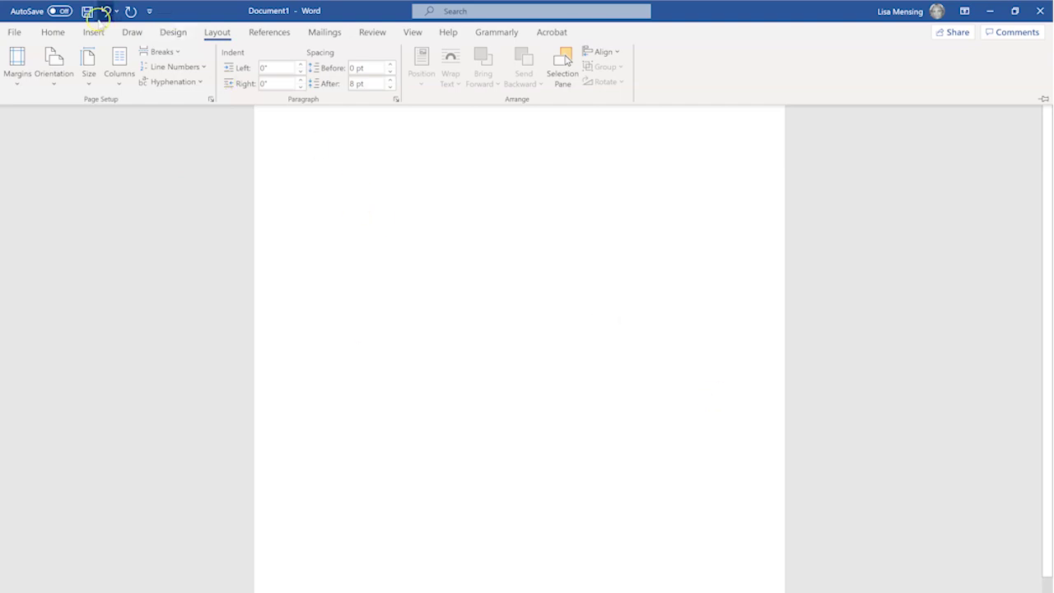
key(ctrl+F1)
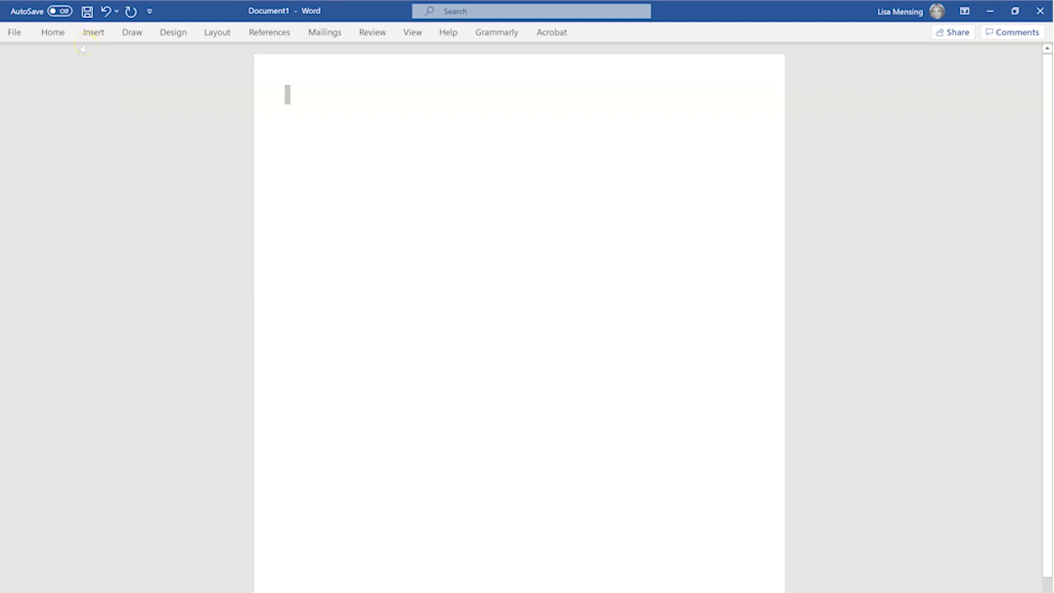
- Insert the TPDudley picture from Desktop > TP Dudley > TP Dudley, then deselect it
click(92, 33)
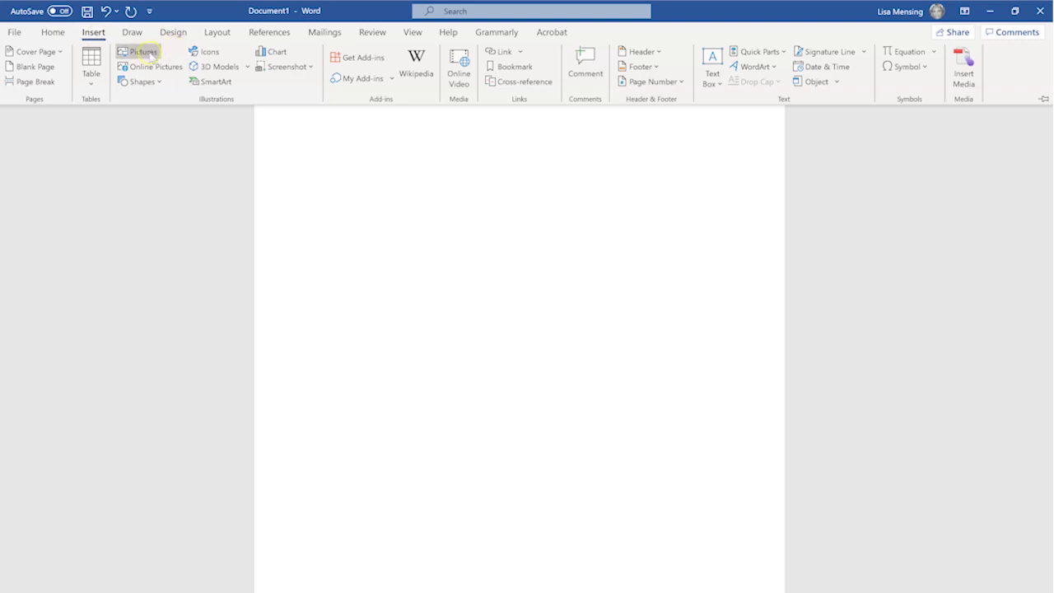
click(149, 53)
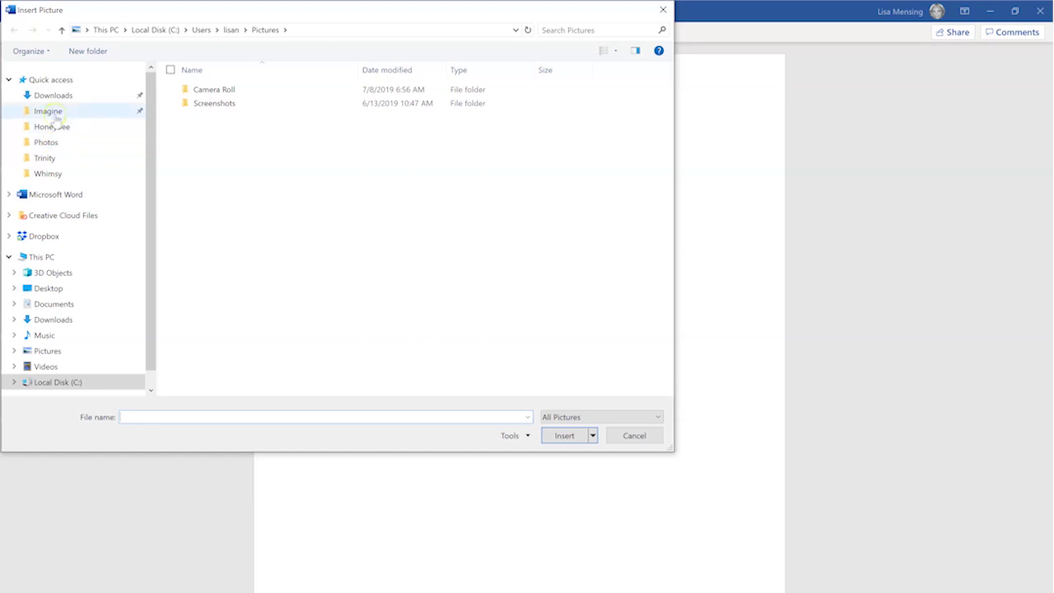
click(49, 286)
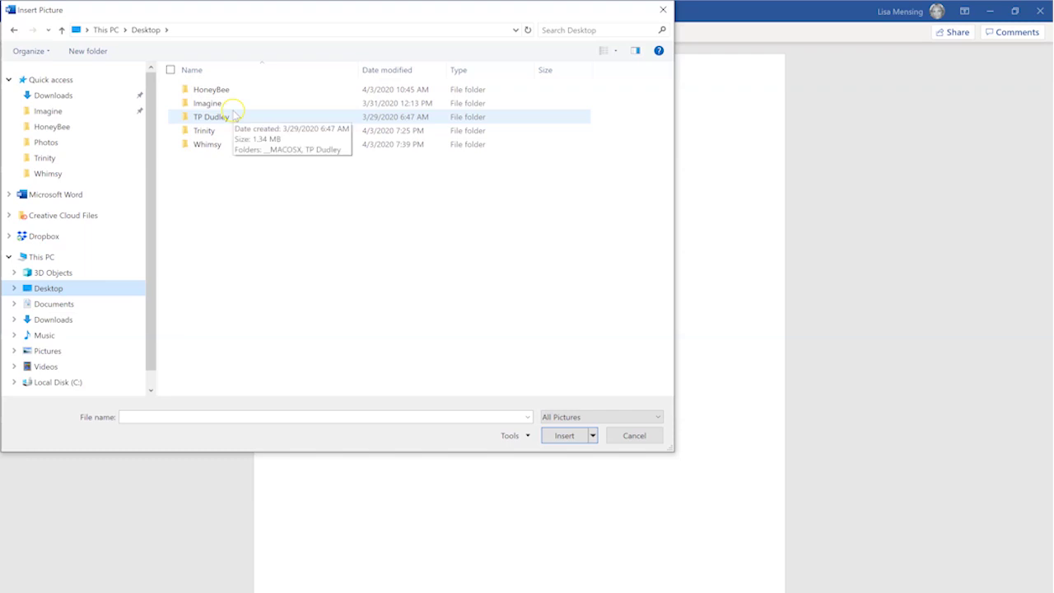
double_click(246, 118)
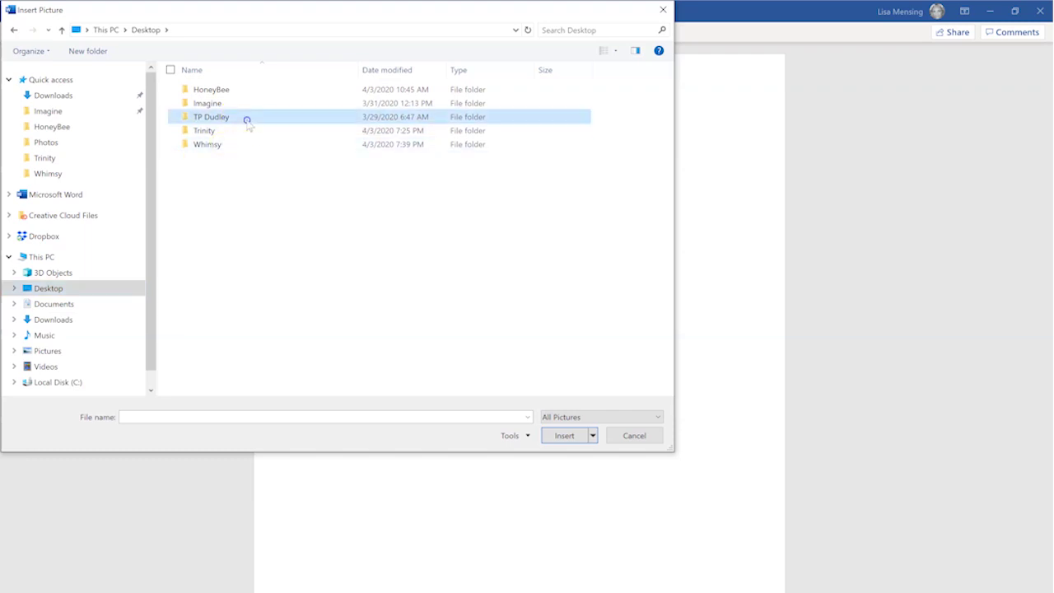
double_click(268, 122)
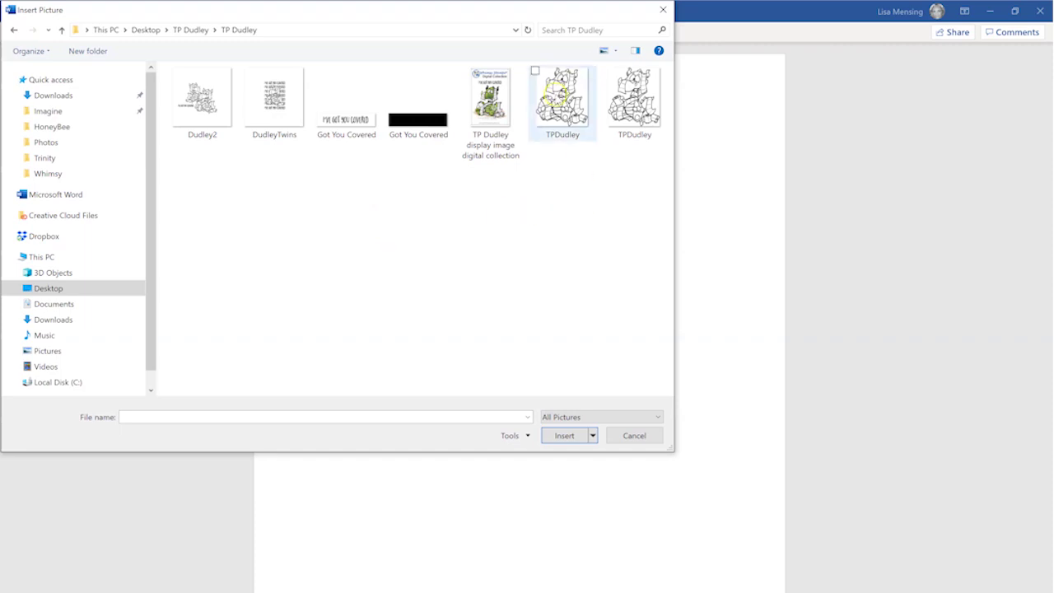
click(634, 103)
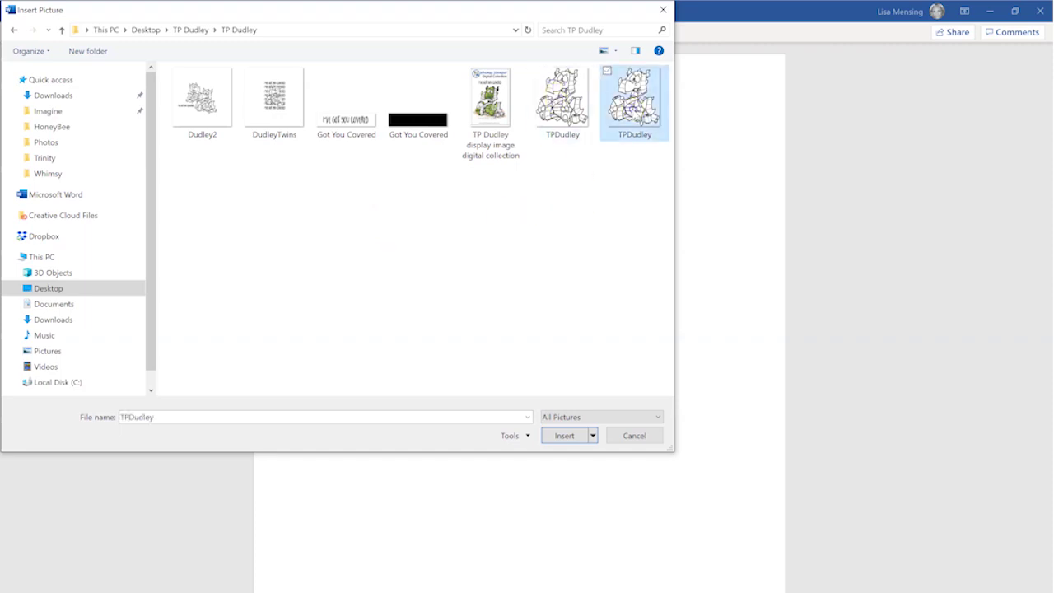
click(564, 435)
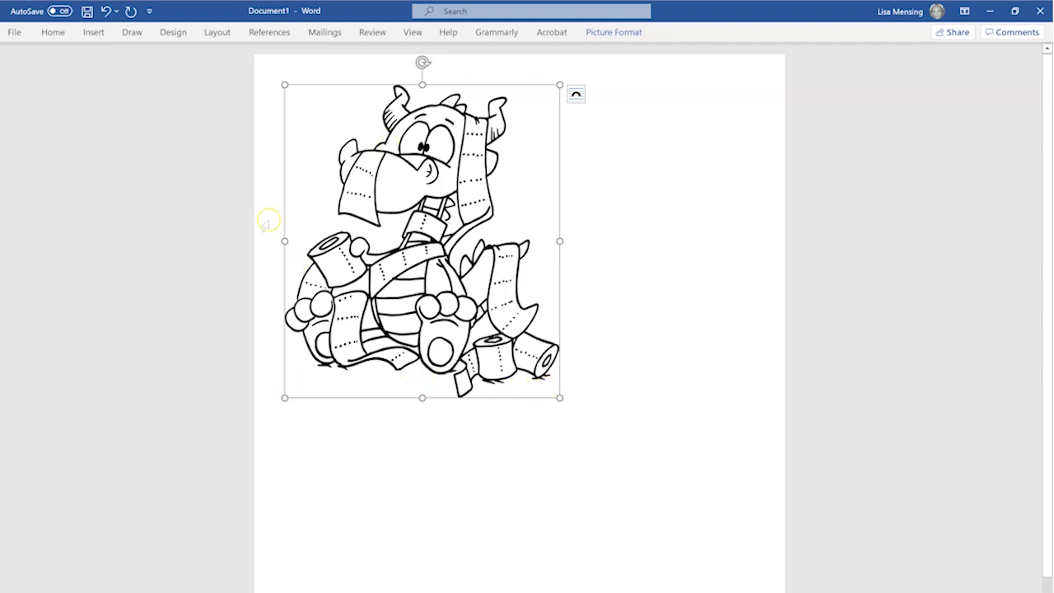
click(687, 230)
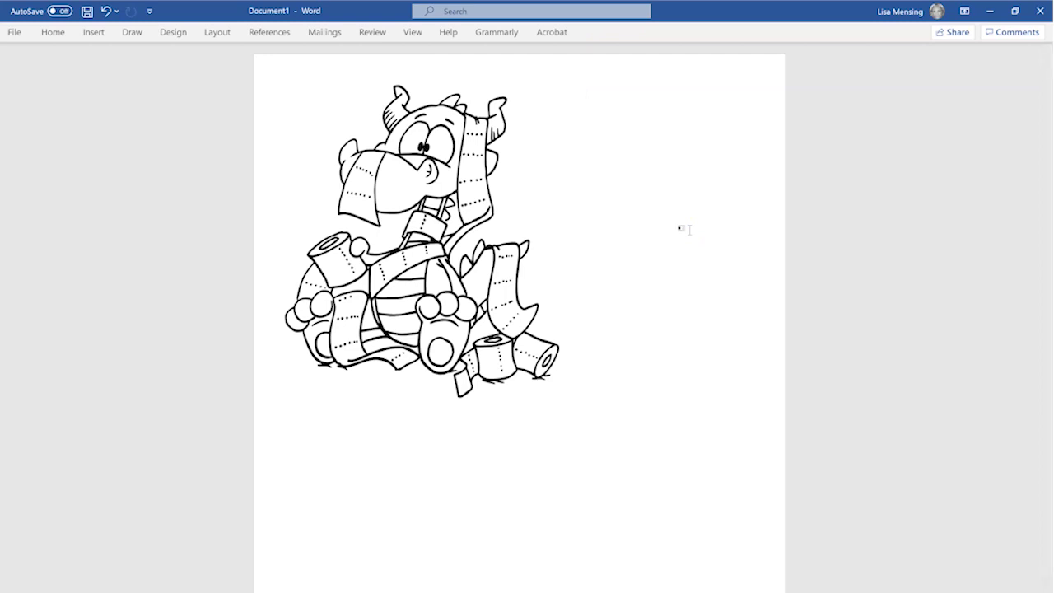
- Nudge the inline dragon picture slightly right on its text line, then reselect it
click(387, 283)
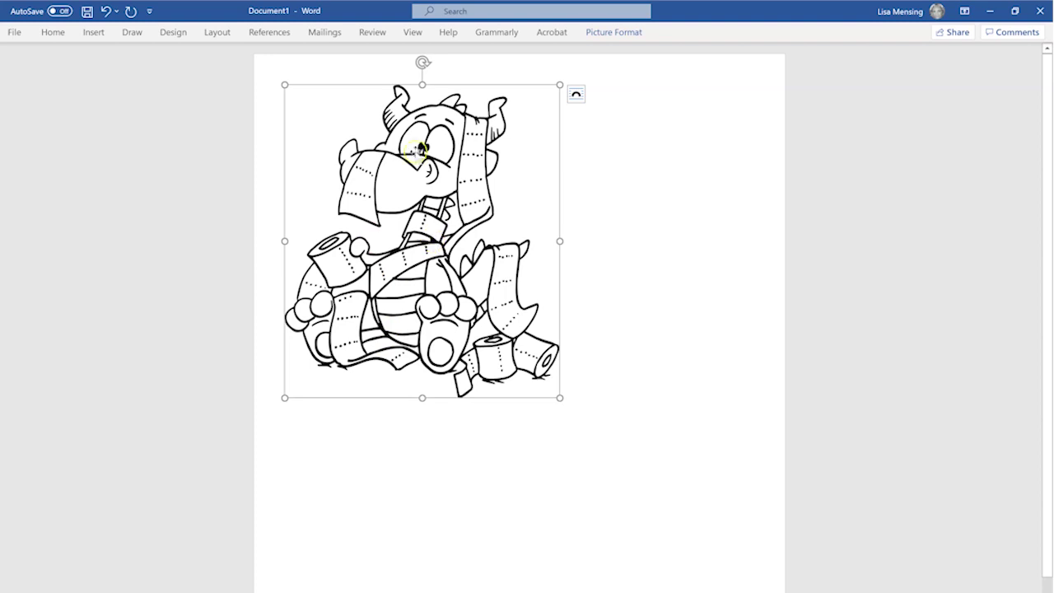
click(462, 171)
click(349, 164)
click(435, 169)
click(423, 170)
click(424, 169)
click(401, 228)
click(290, 150)
click(266, 136)
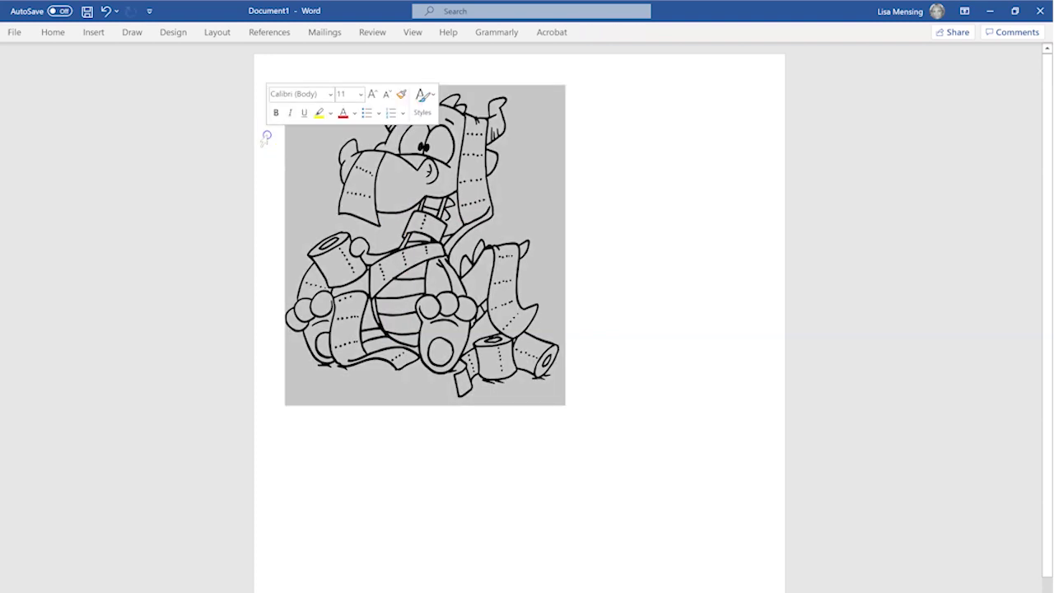
click(271, 381)
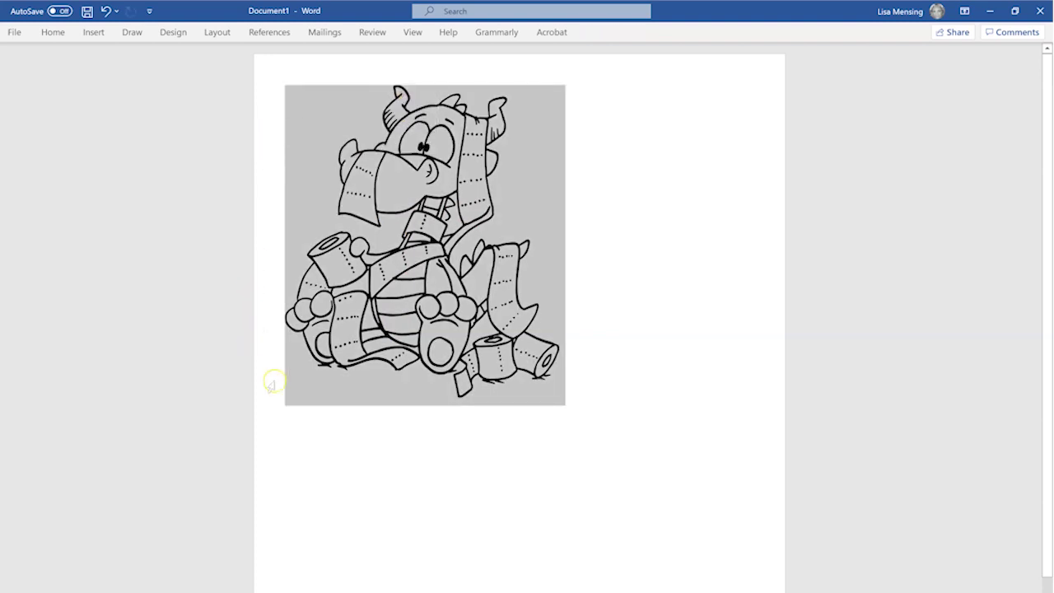
click(278, 436)
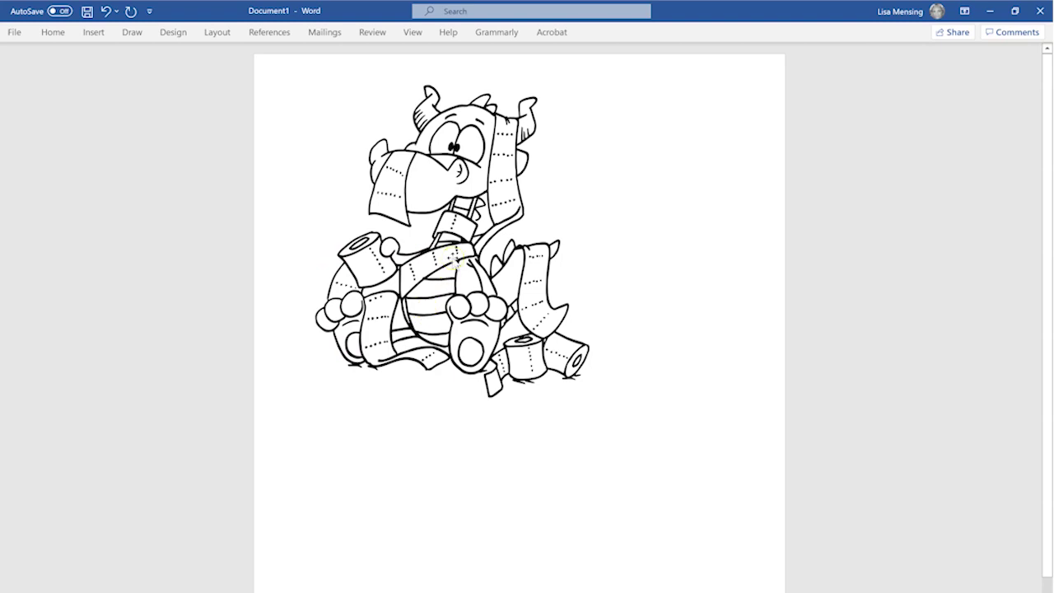
click(455, 262)
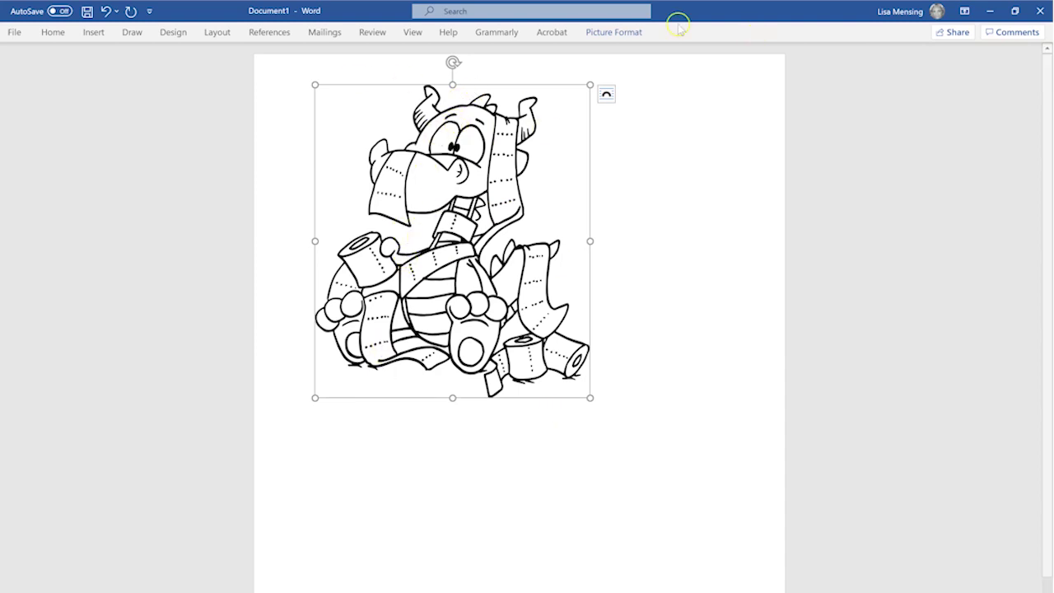
- Position the dragon Middle Center with Square wrapping and drag it toward the page centre
click(632, 35)
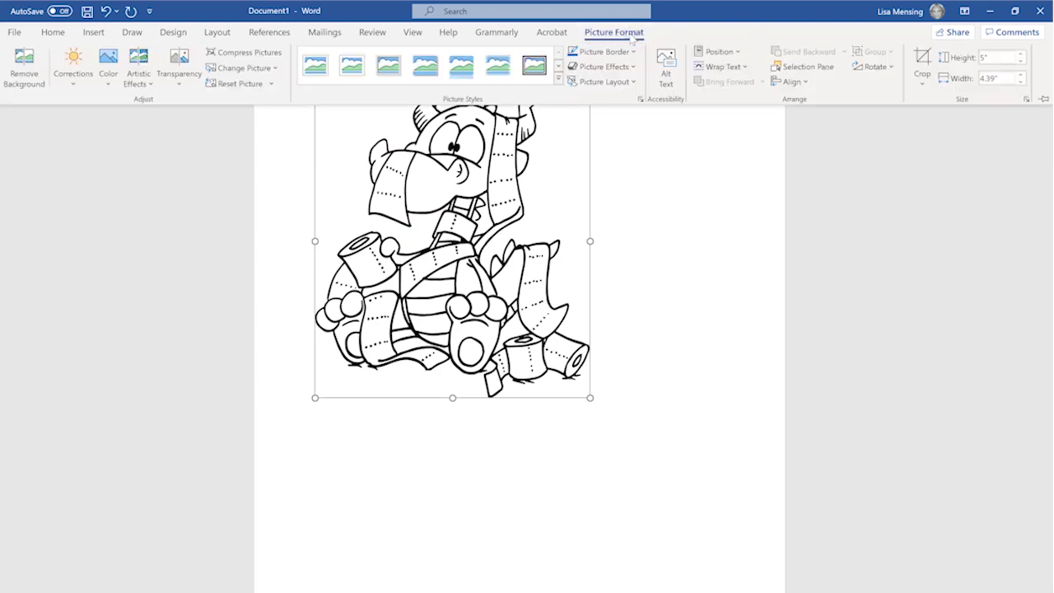
click(724, 56)
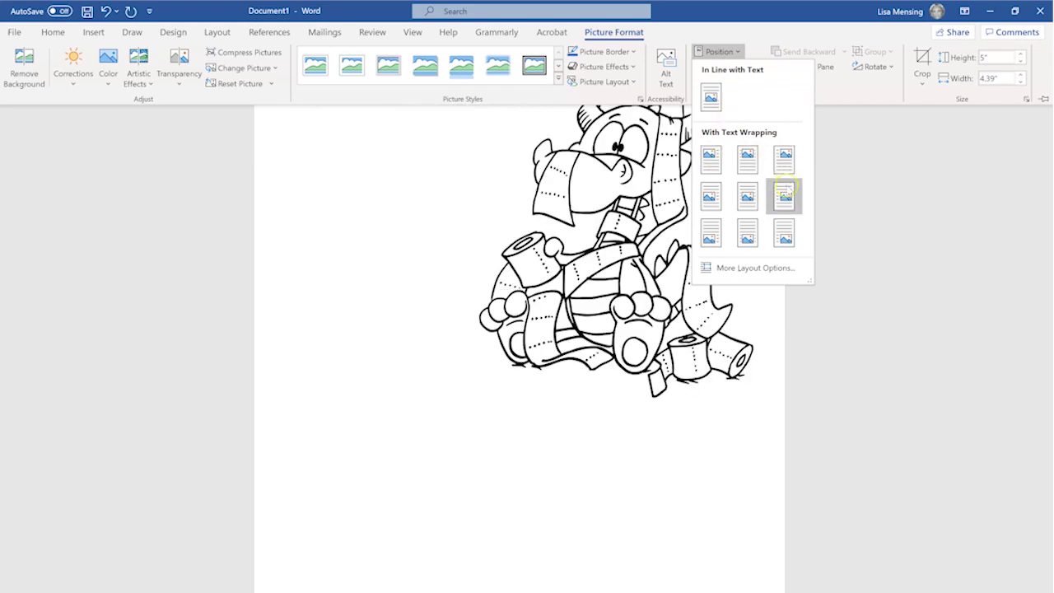
click(747, 197)
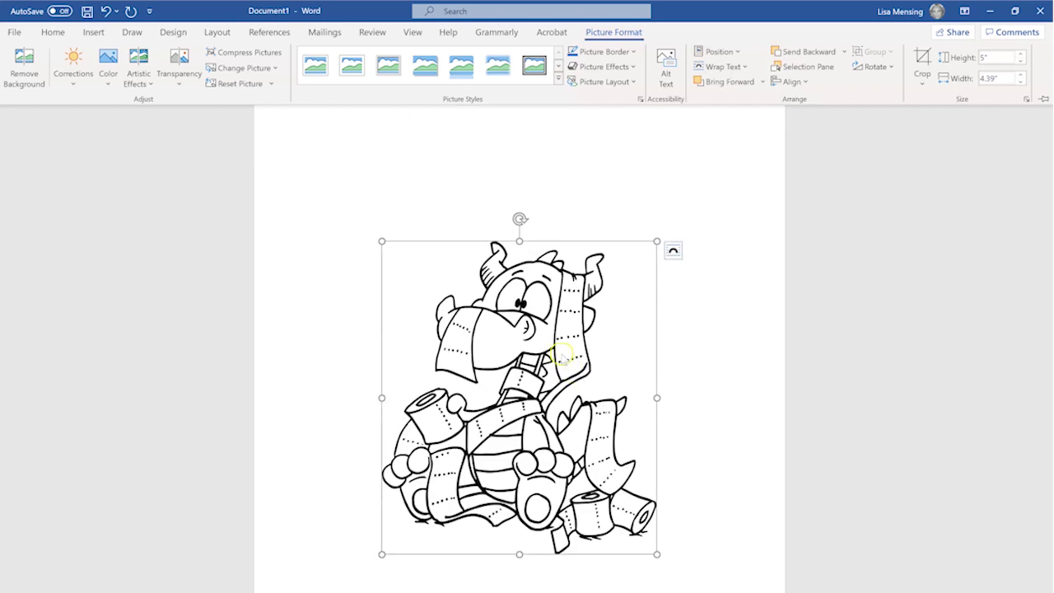
key(ctrl+F1)
drag(453, 317, 567, 388)
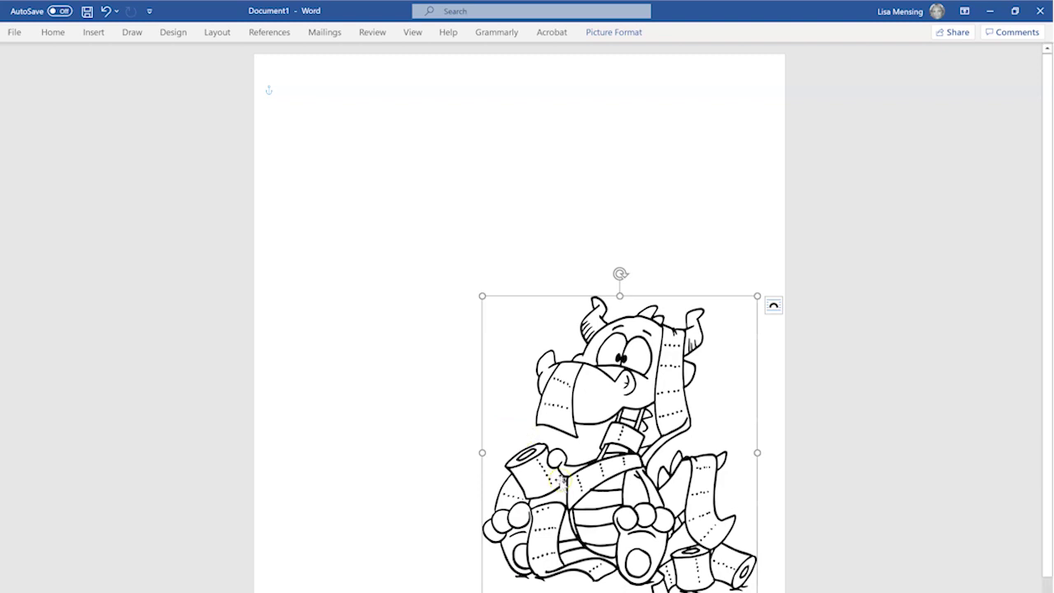
drag(617, 525, 530, 428)
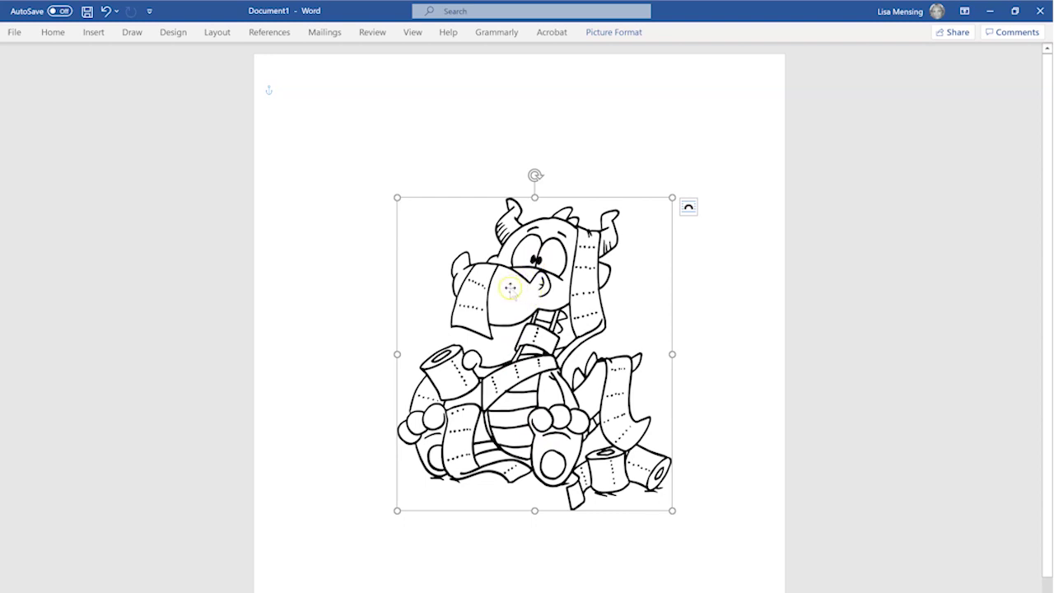
- Set the dragon's absolute height to 4.0" with aspect ratio locked, giving 4.0" by 4.3"
right_click(428, 241)
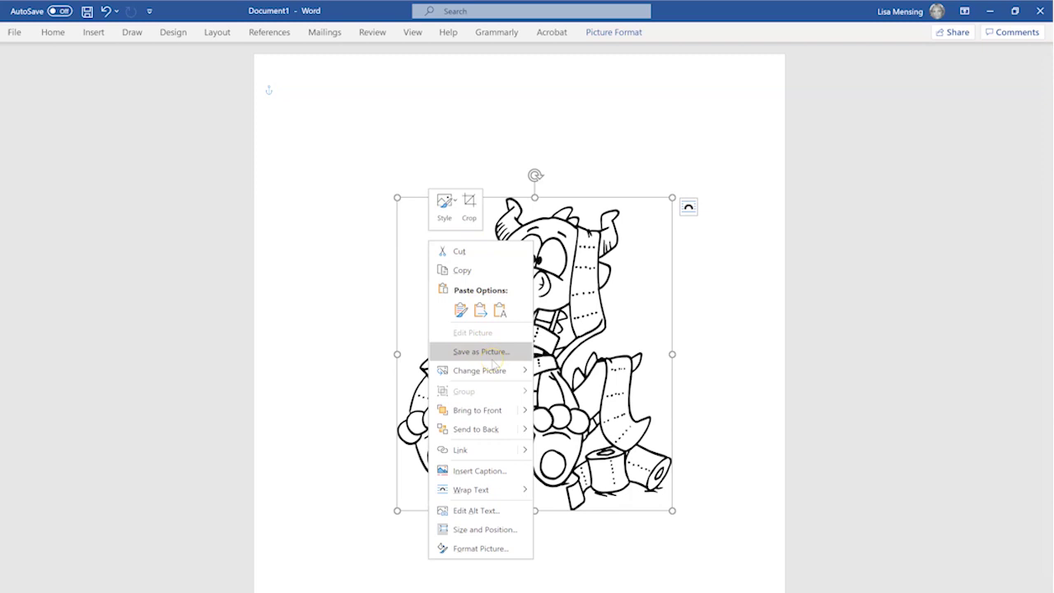
click(485, 532)
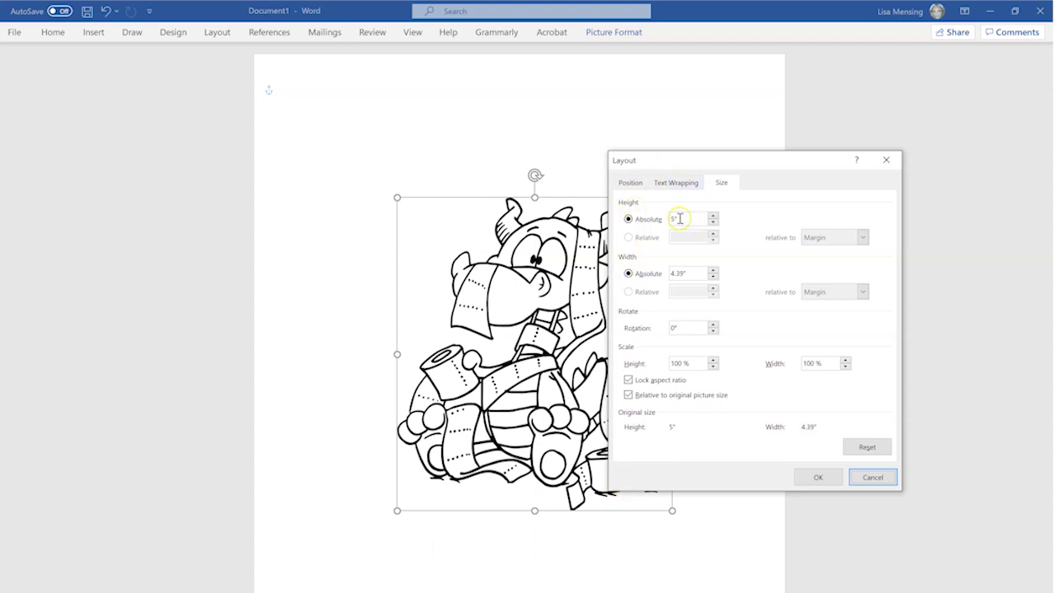
click(714, 222)
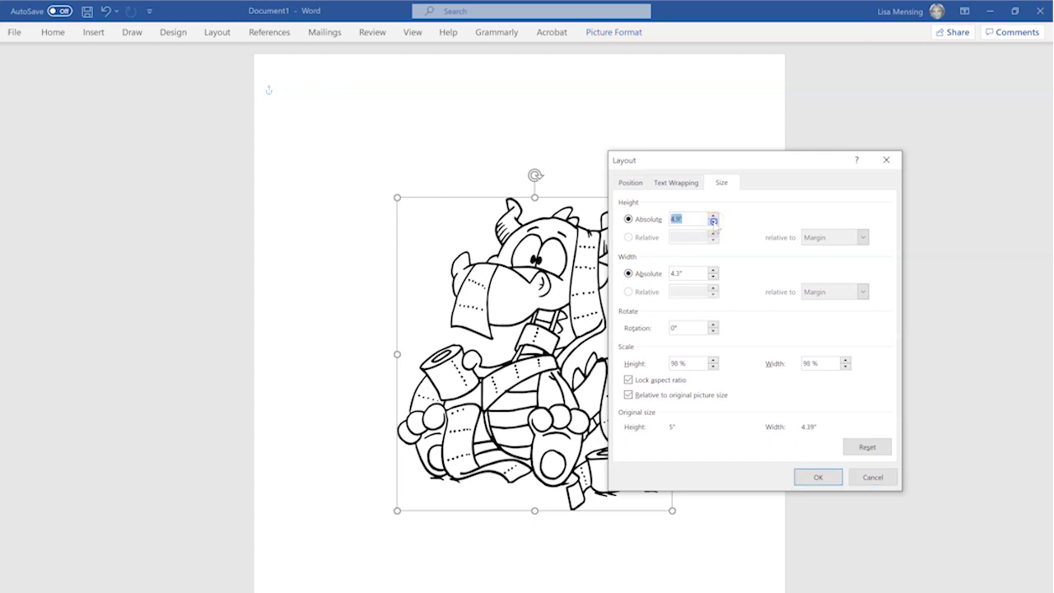
click(713, 222)
click(689, 220)
click(692, 219)
key(Return)
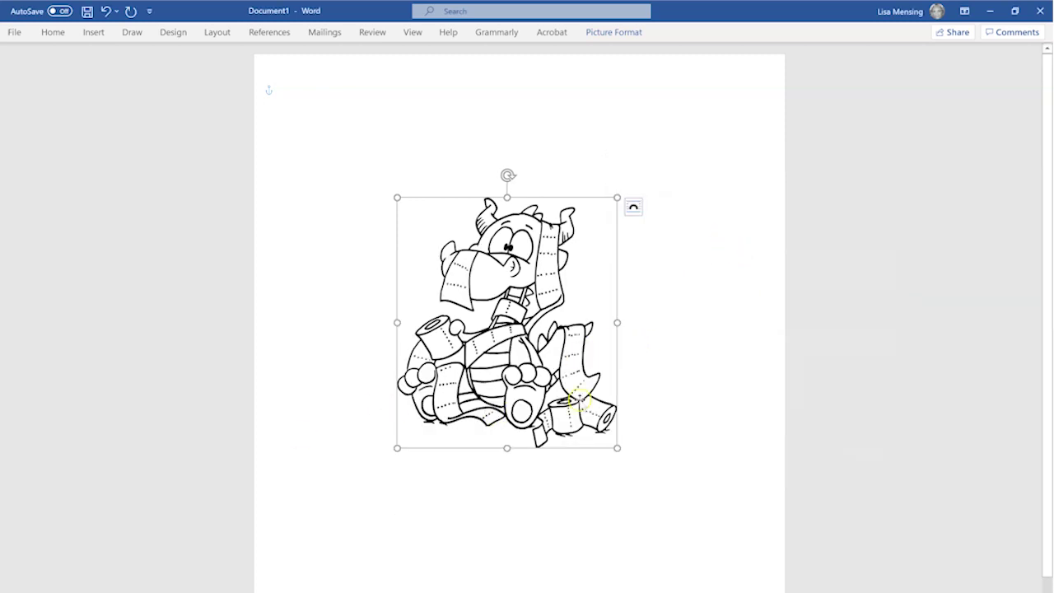
- Set the dragon's height to 4.5" in Size and Position, then shrink it slightly by its corner
right_click(489, 276)
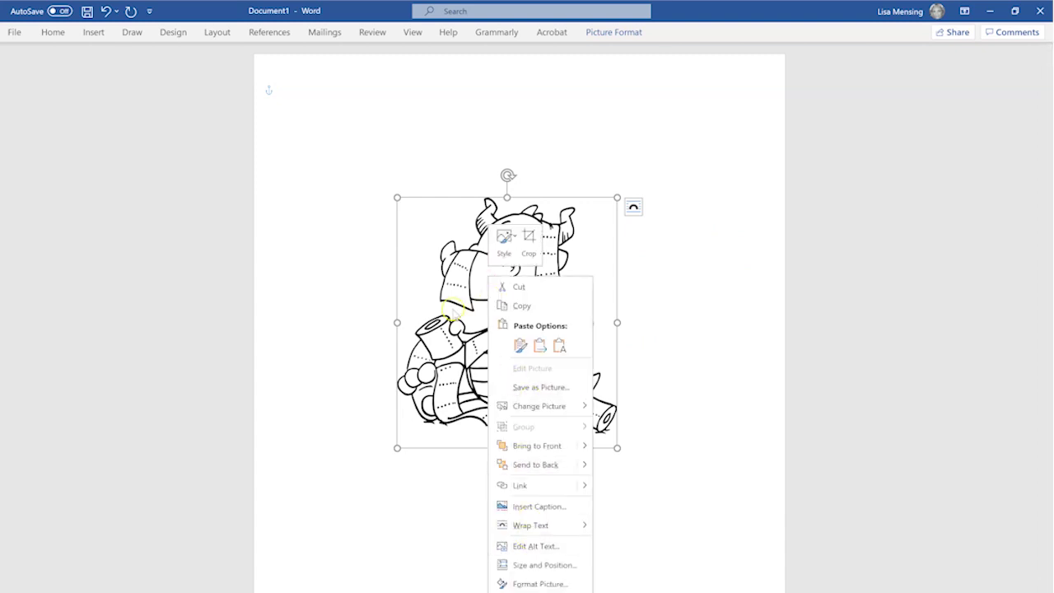
click(536, 567)
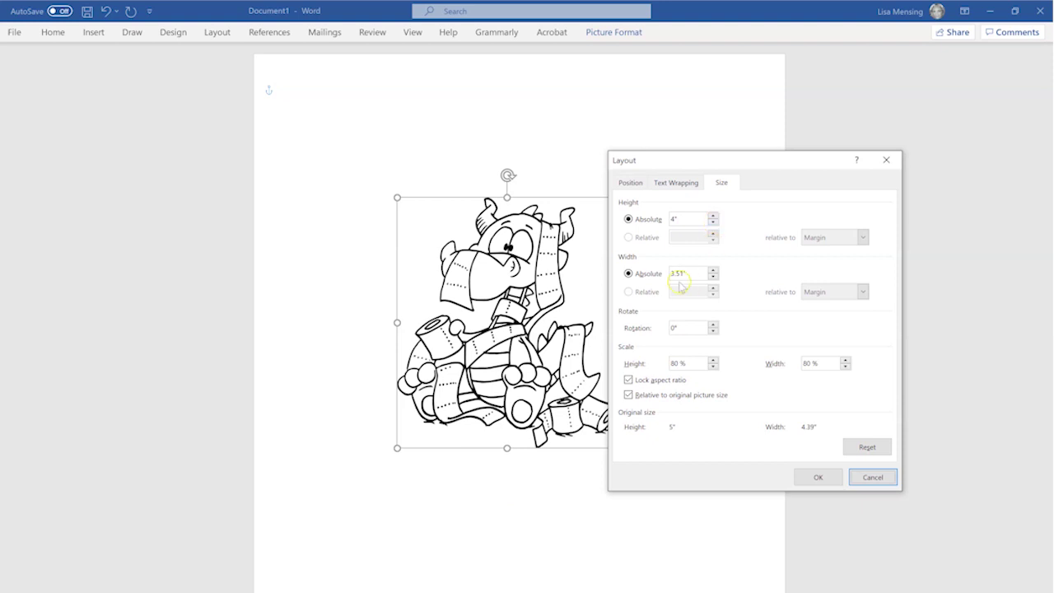
click(713, 222)
click(713, 215)
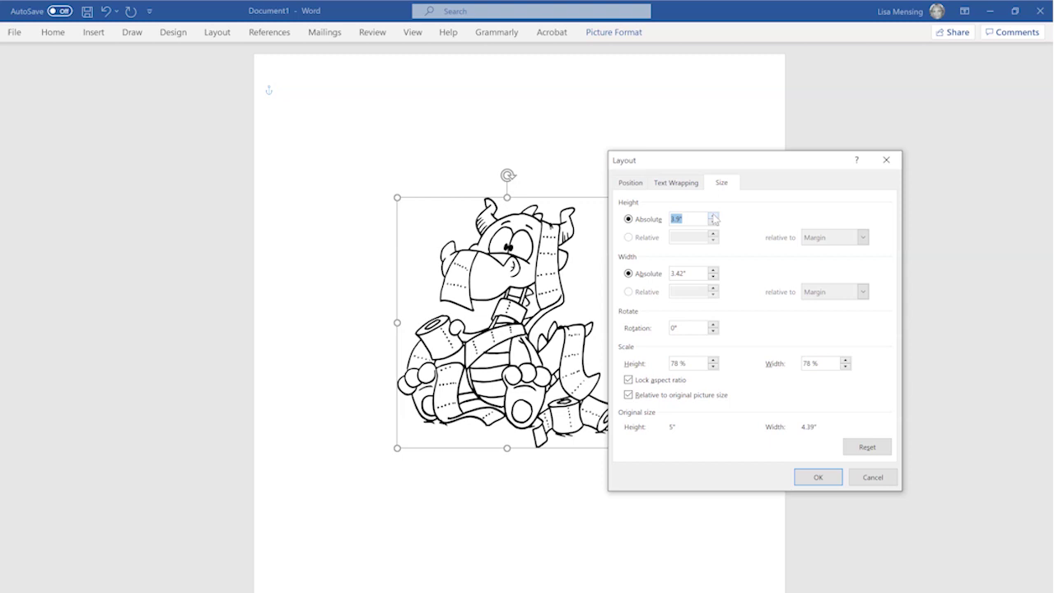
click(713, 215)
click(713, 216)
click(815, 476)
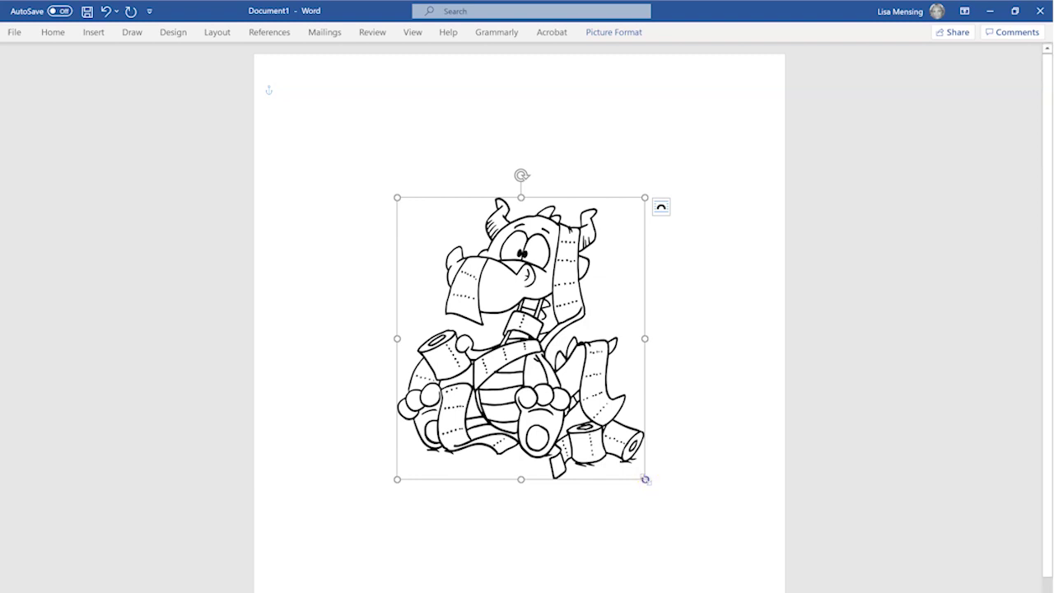
drag(646, 479, 526, 391)
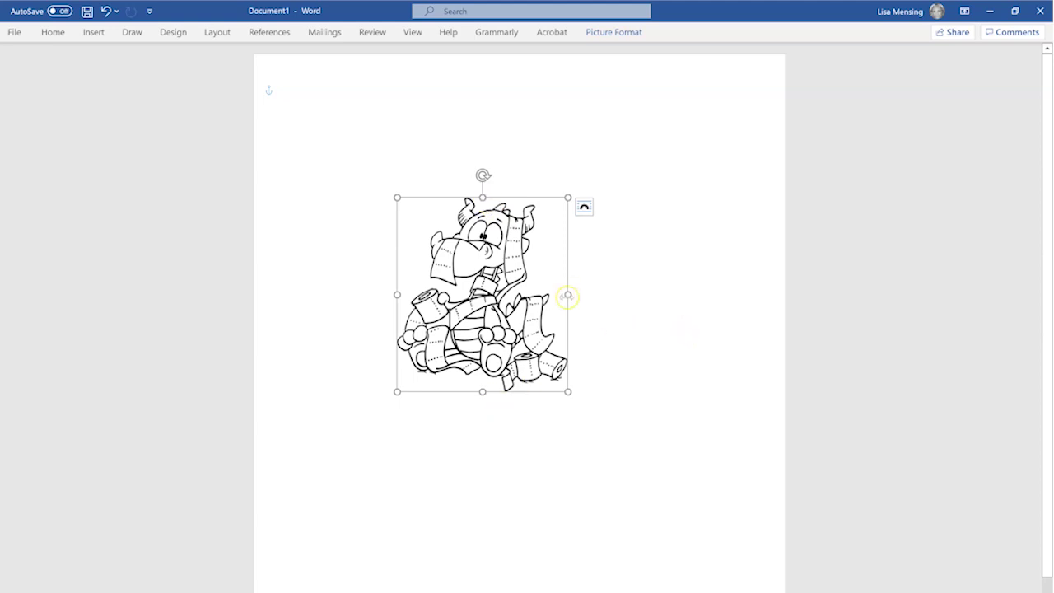
- Undo the accidental side and top squeezes, then resize the dragon proportionally from its corner
drag(568, 295, 460, 295)
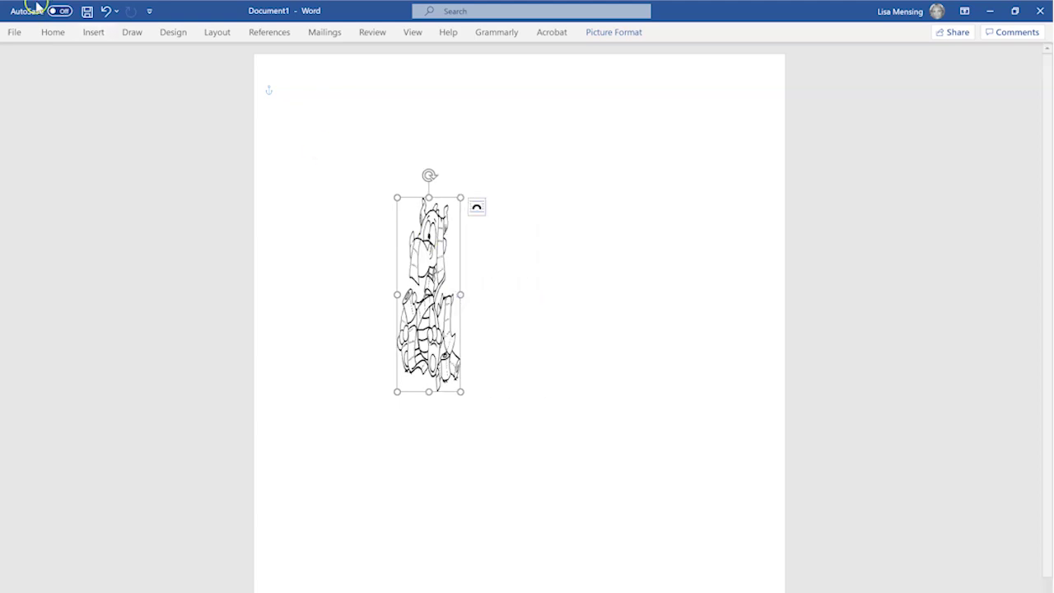
click(106, 11)
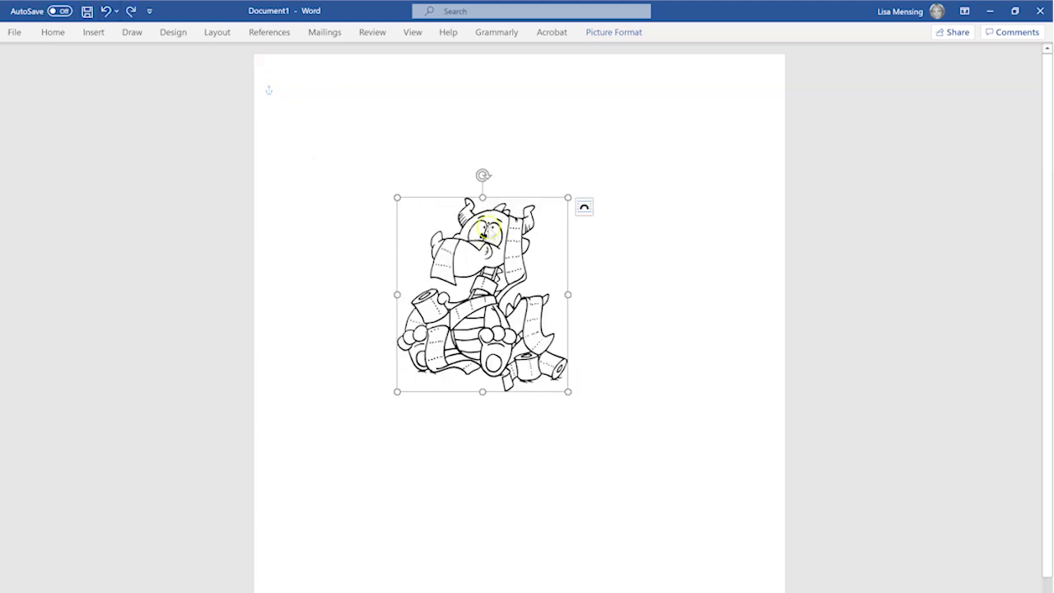
drag(483, 196, 493, 356)
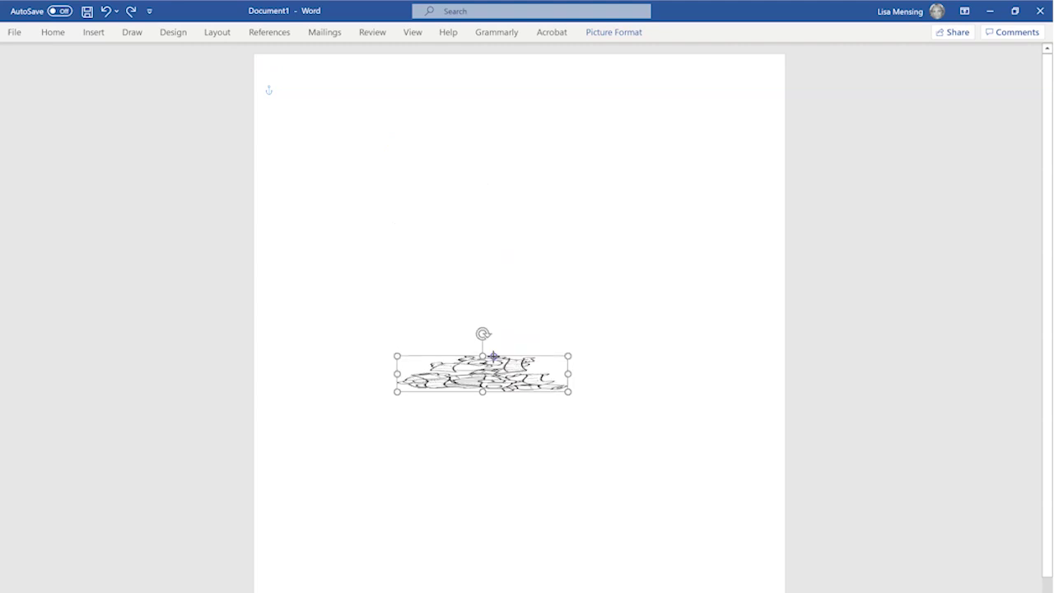
click(105, 10)
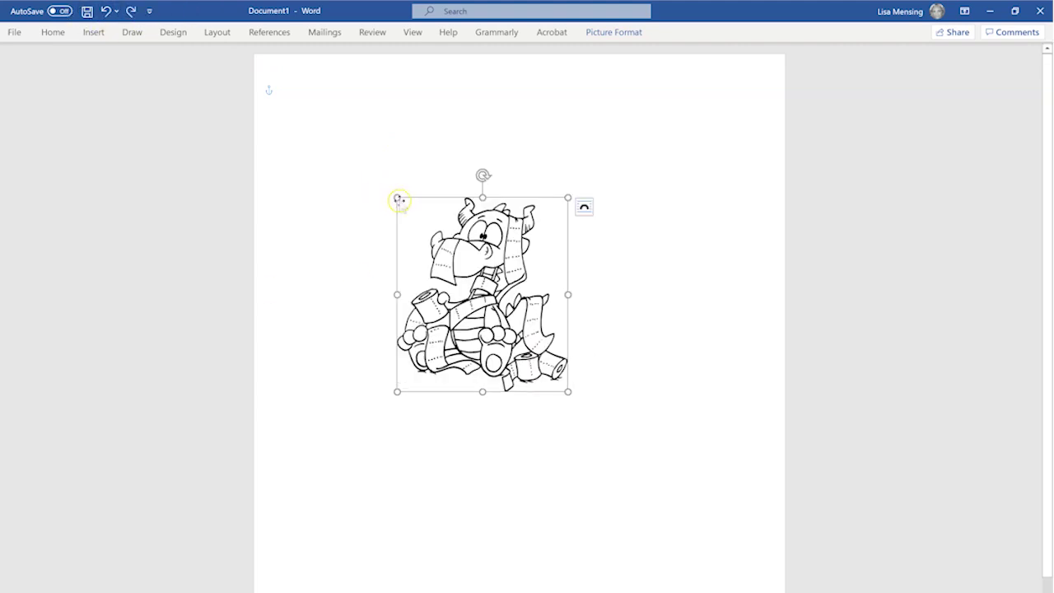
drag(397, 198, 361, 201)
- Check the dragon is 75% (3.76" by 3.3") and drag it to the page's top-right corner
right_click(446, 249)
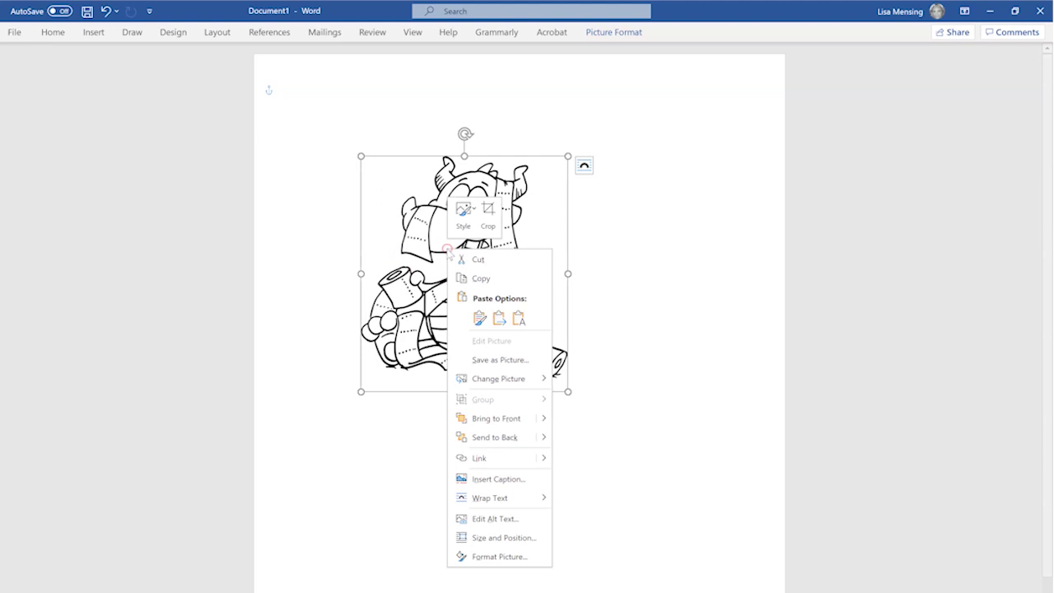
click(519, 539)
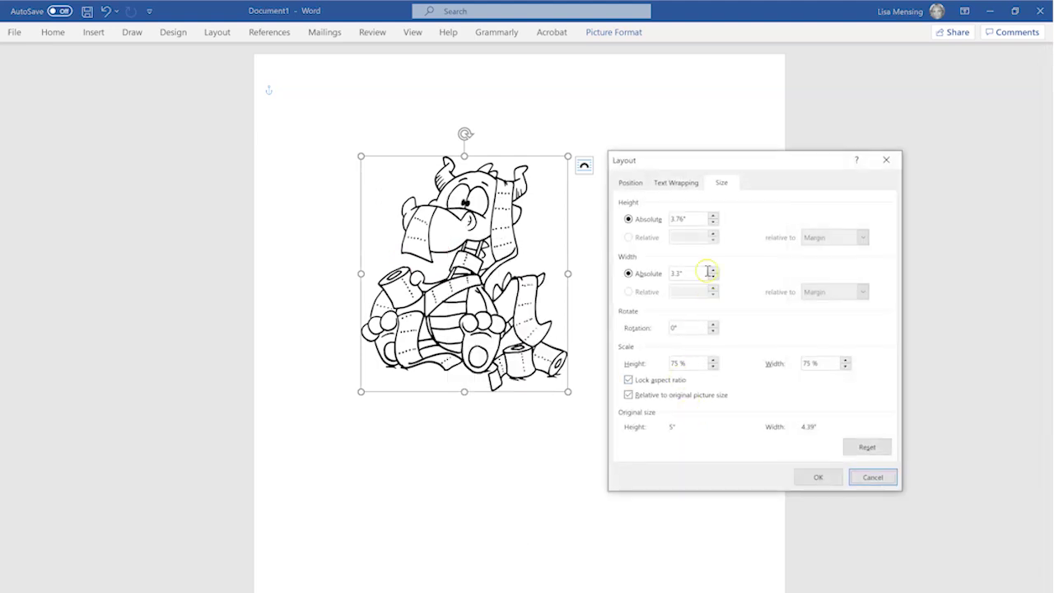
click(824, 478)
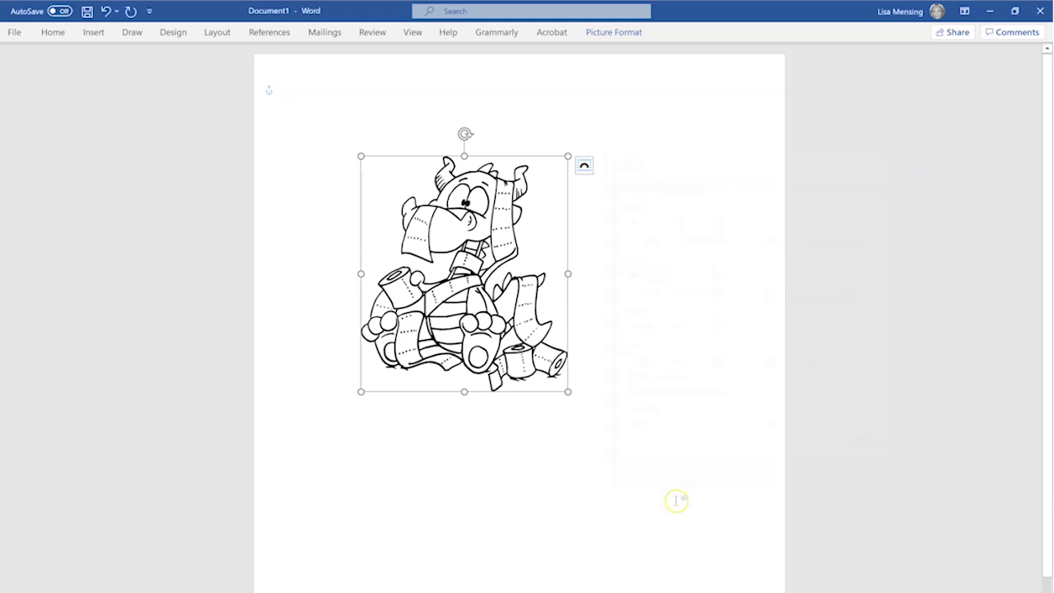
drag(446, 372, 664, 244)
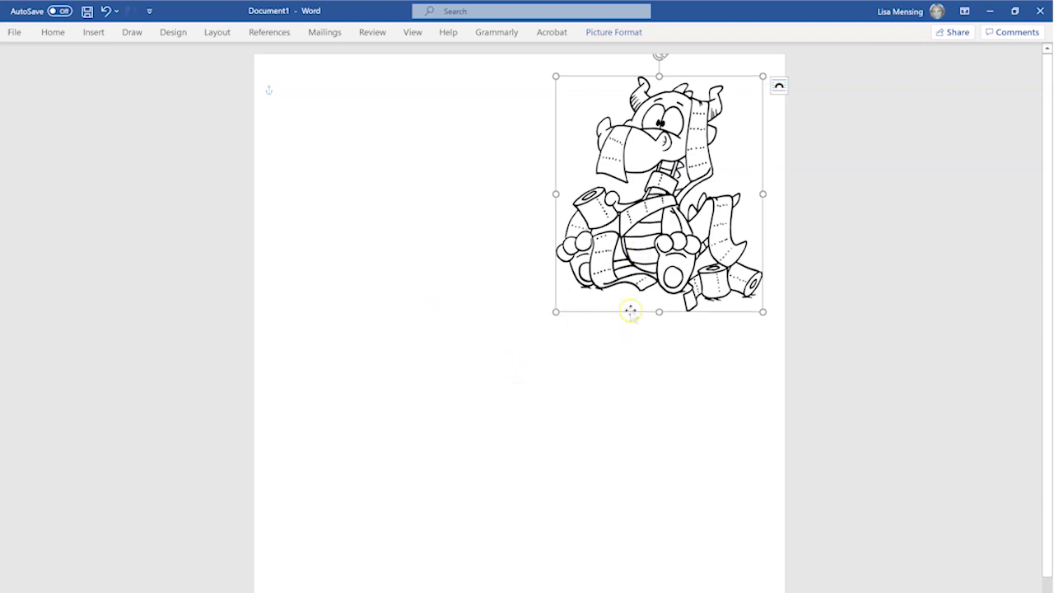
right_click(626, 215)
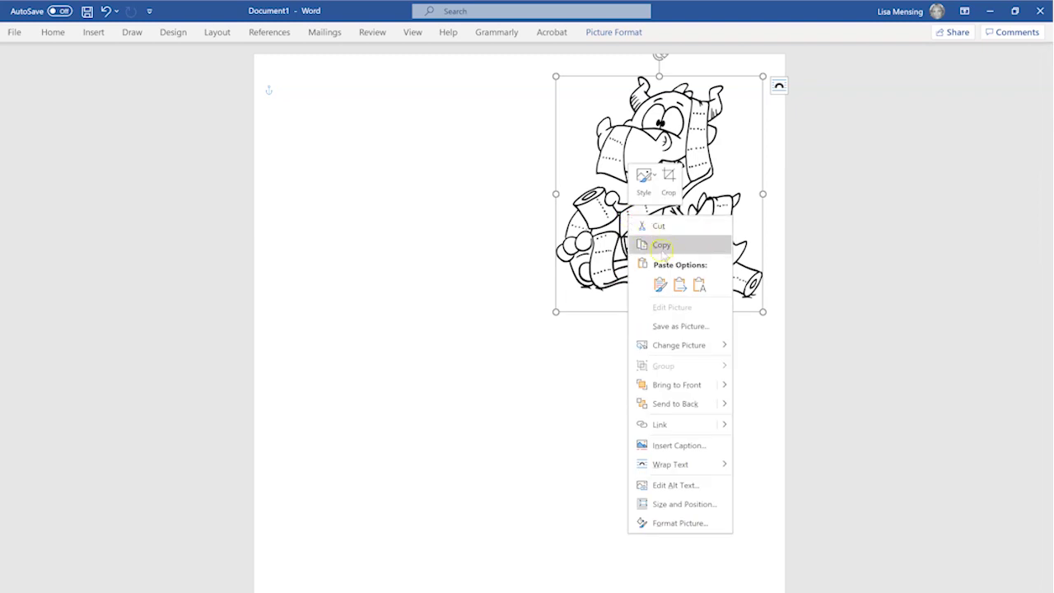
- Copy the dragon and Paste as Picture three times, forming two rows of two dragons
click(662, 246)
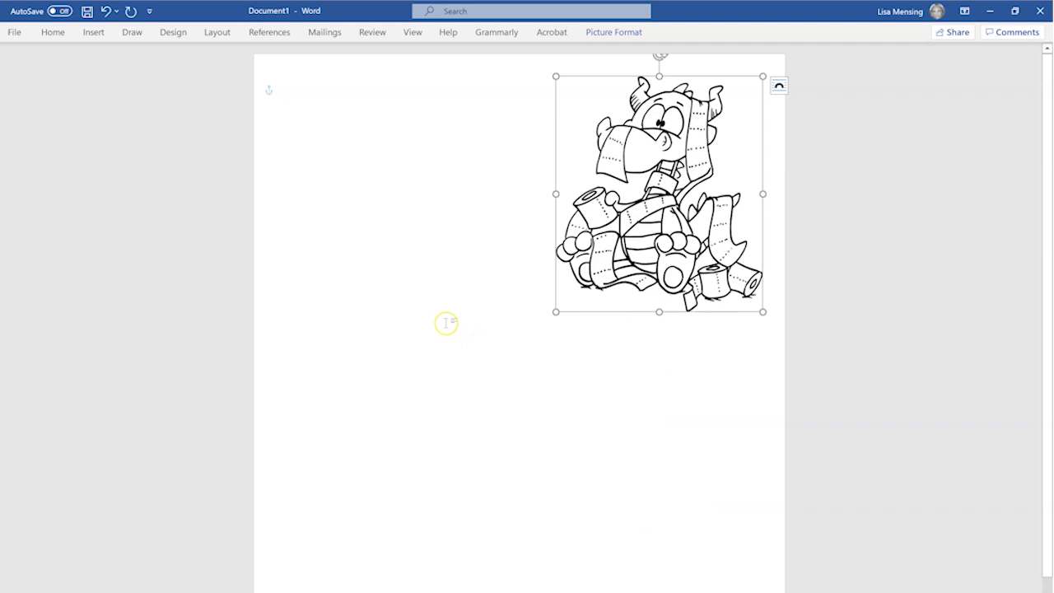
right_click(446, 323)
click(498, 393)
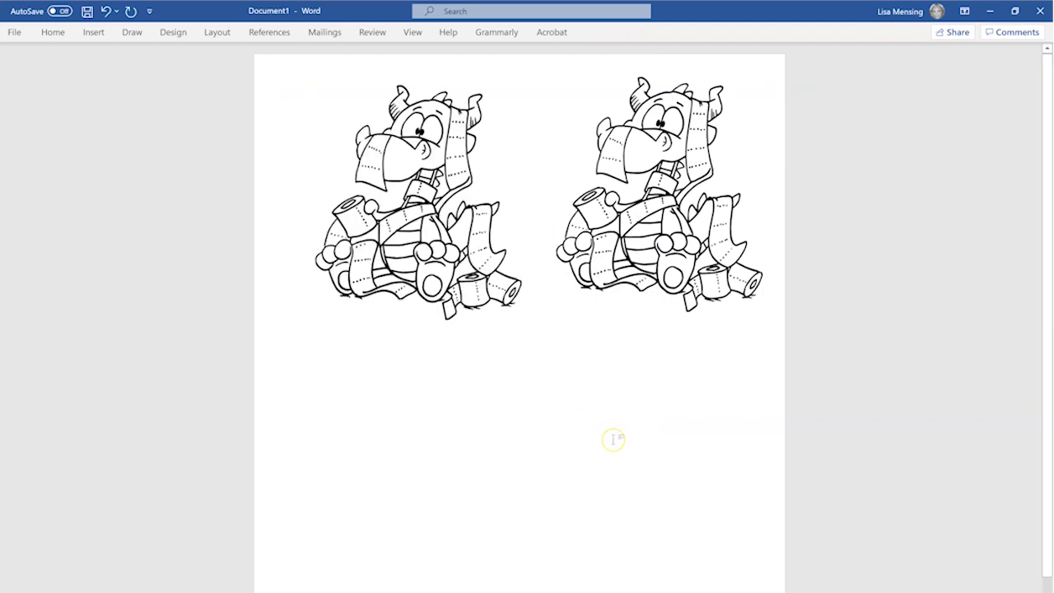
key(ctrl+a)
right_click(344, 518)
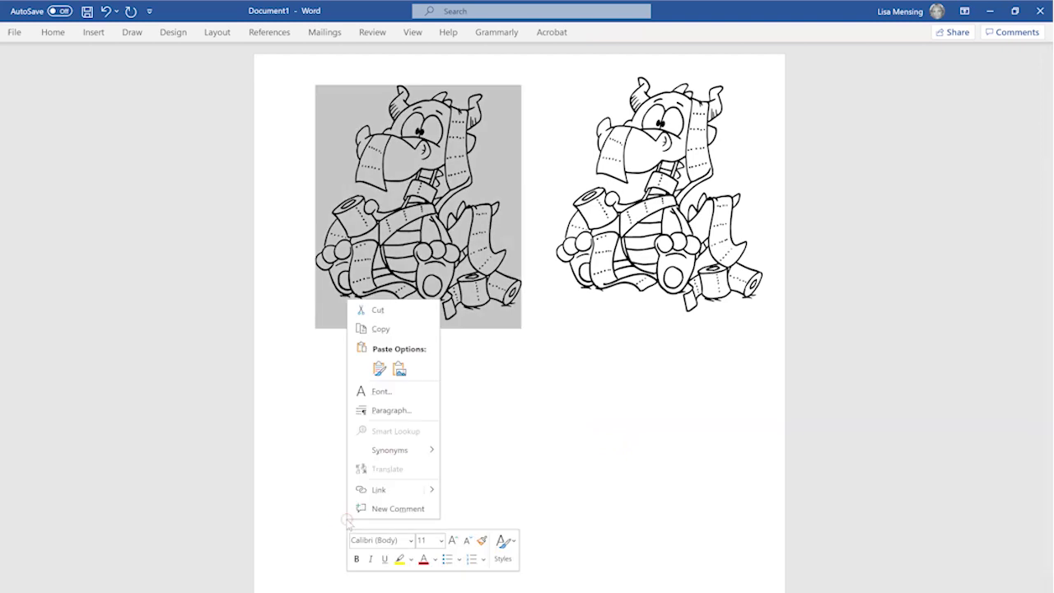
click(400, 370)
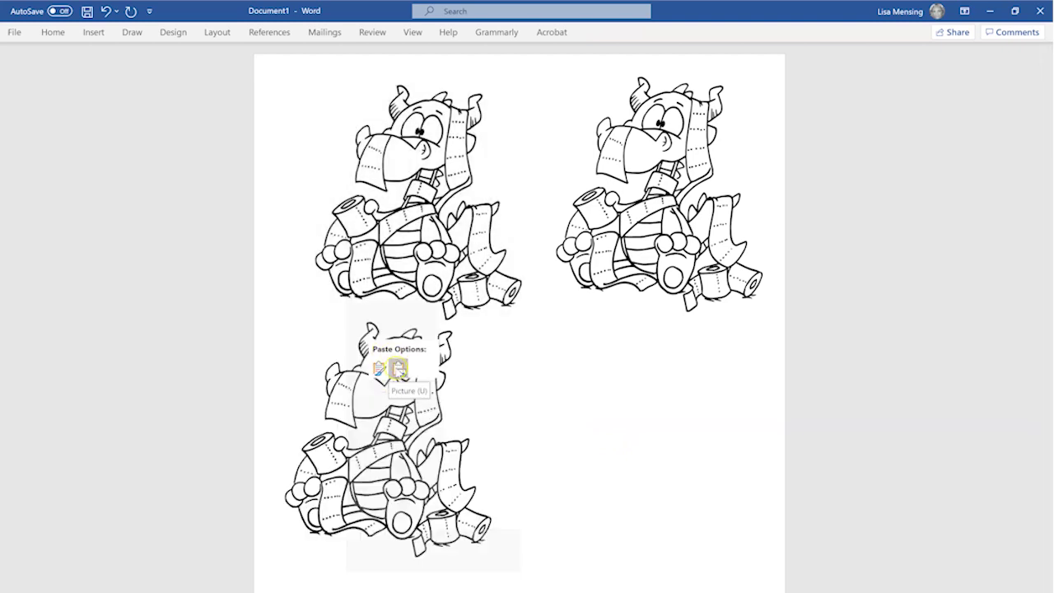
click(584, 479)
right_click(560, 454)
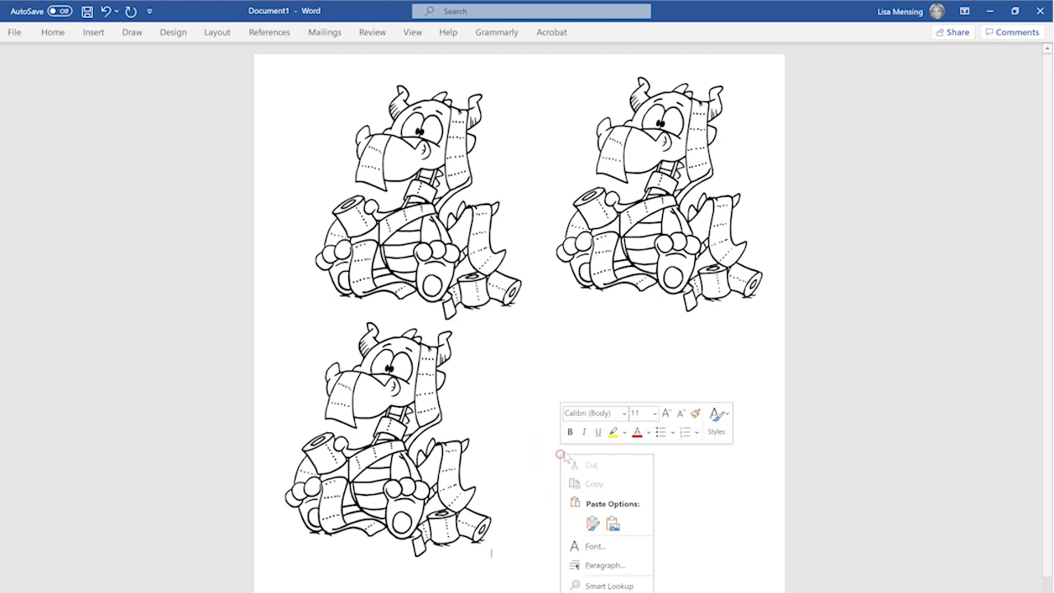
click(613, 524)
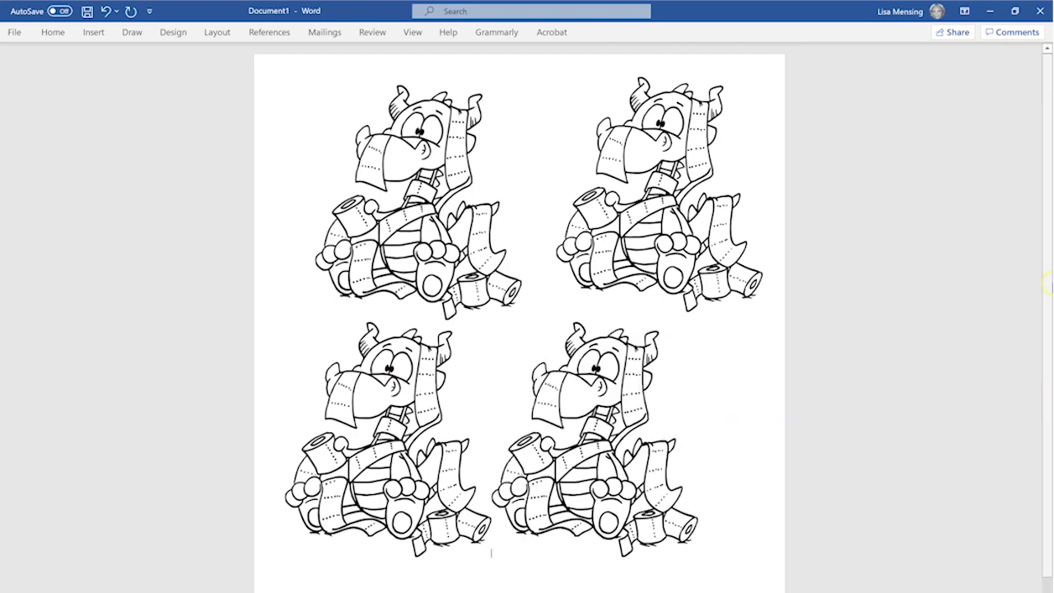
scroll(1051, 352, down, 1)
scroll(1051, 352, down, 1)
- Position the bottom-right dragon at the page's bottom right with text wrapping
click(630, 412)
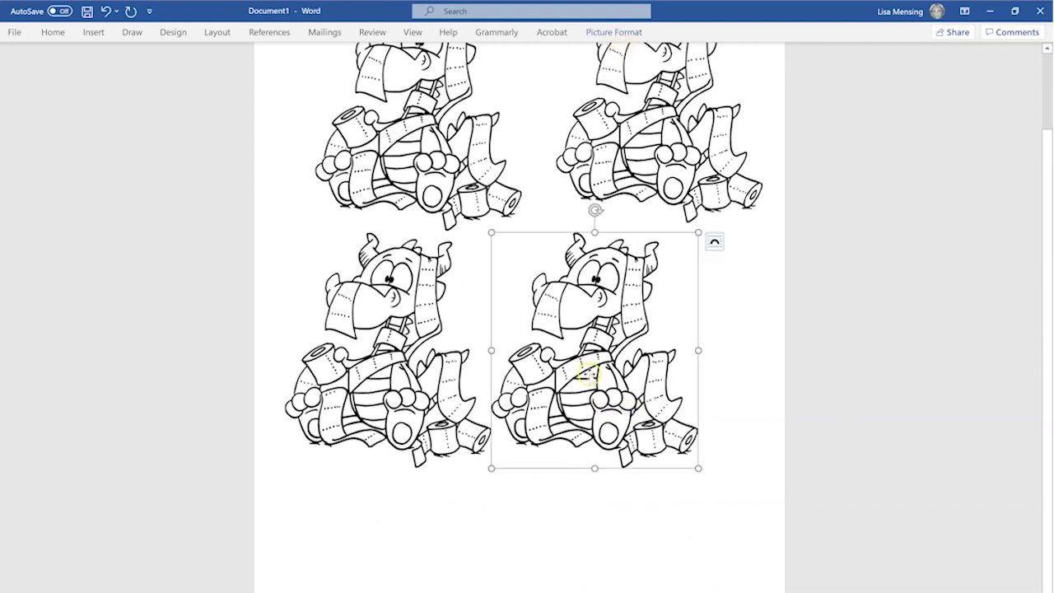
scroll(1047, 329, up, 2)
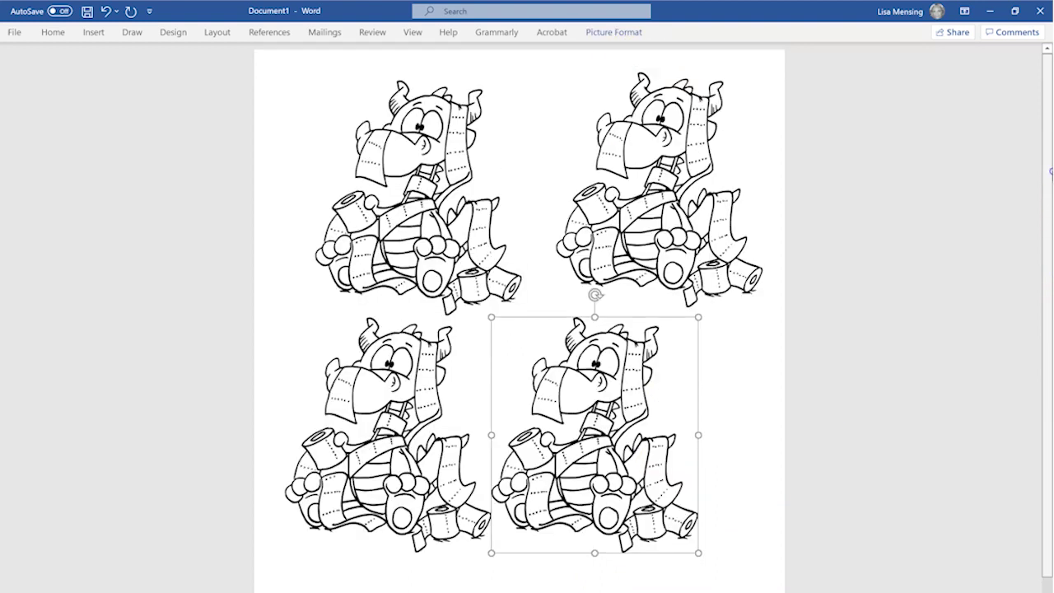
click(379, 211)
click(542, 442)
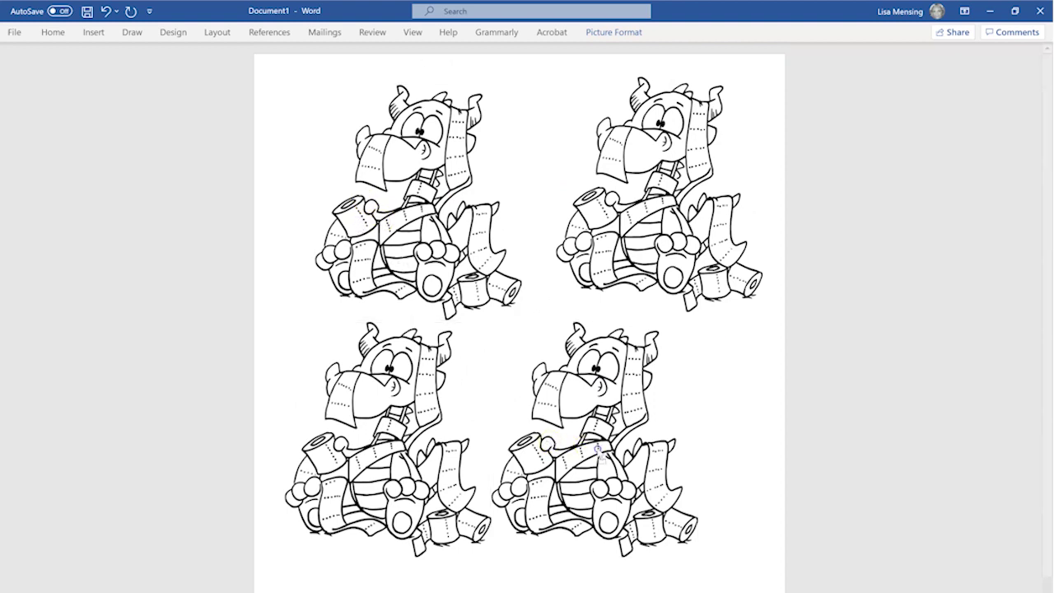
click(614, 461)
click(614, 32)
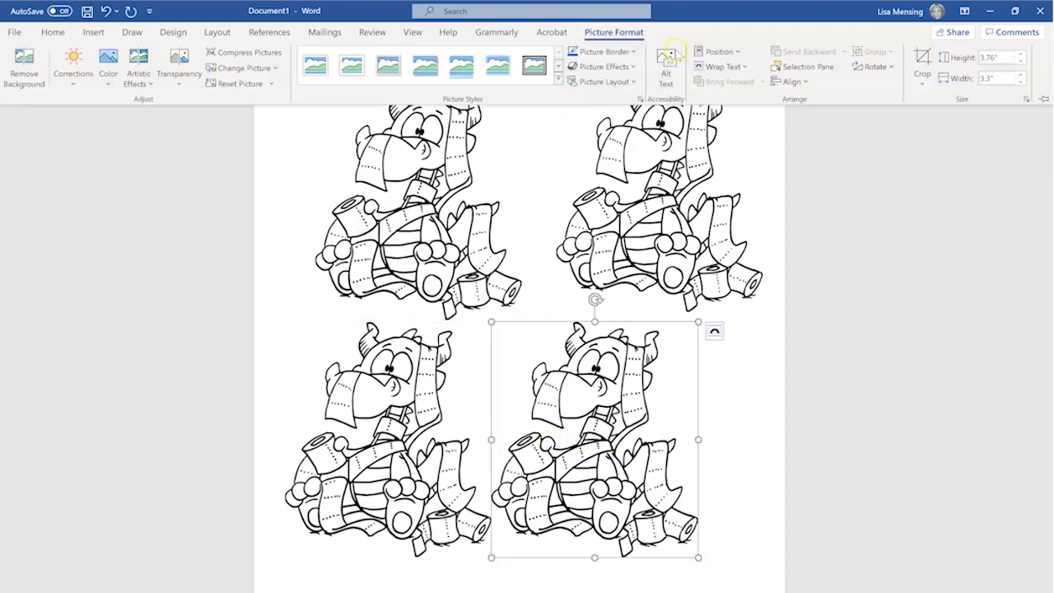
click(746, 53)
click(787, 238)
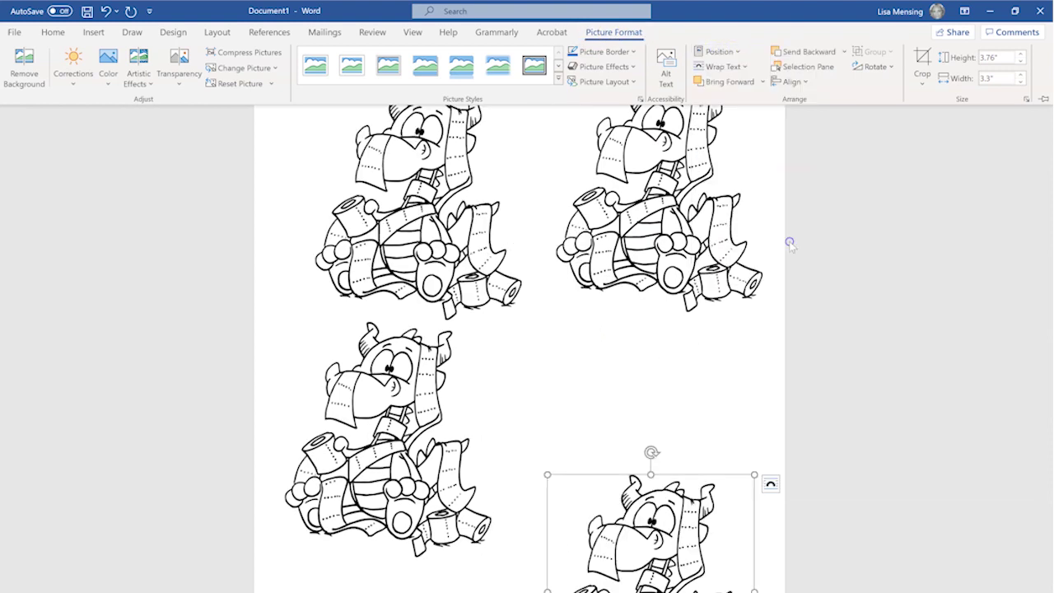
key(ctrl+F1)
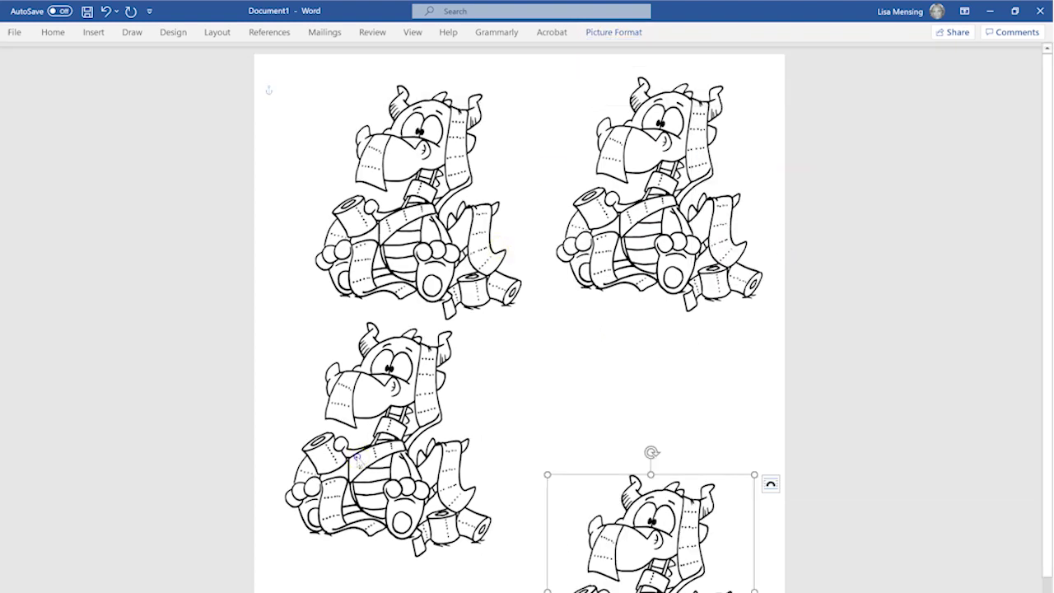
- Position the lower-left dragon at the page's bottom left with text wrapping
click(356, 457)
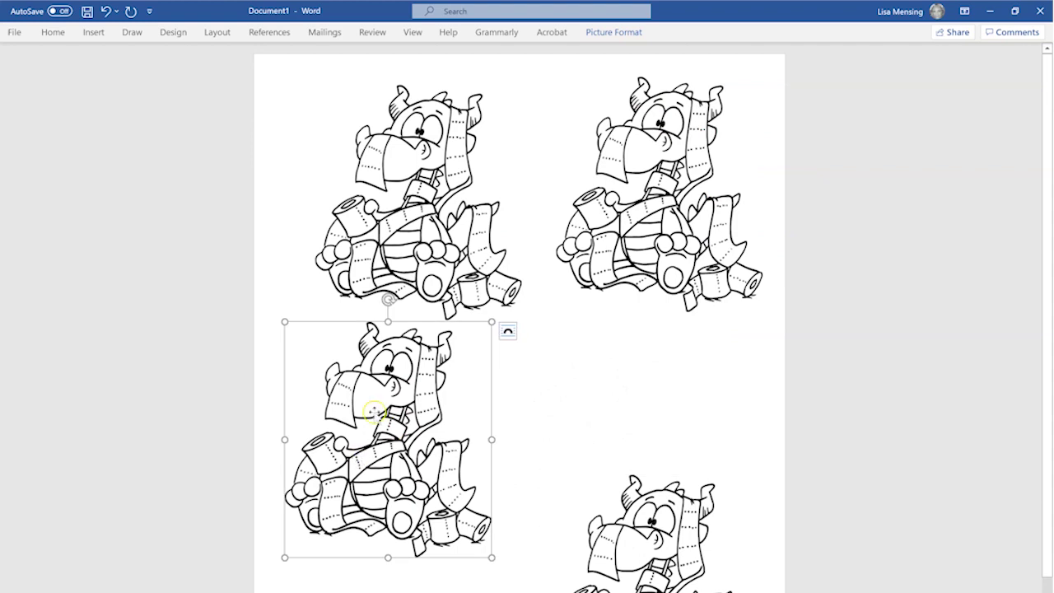
click(619, 32)
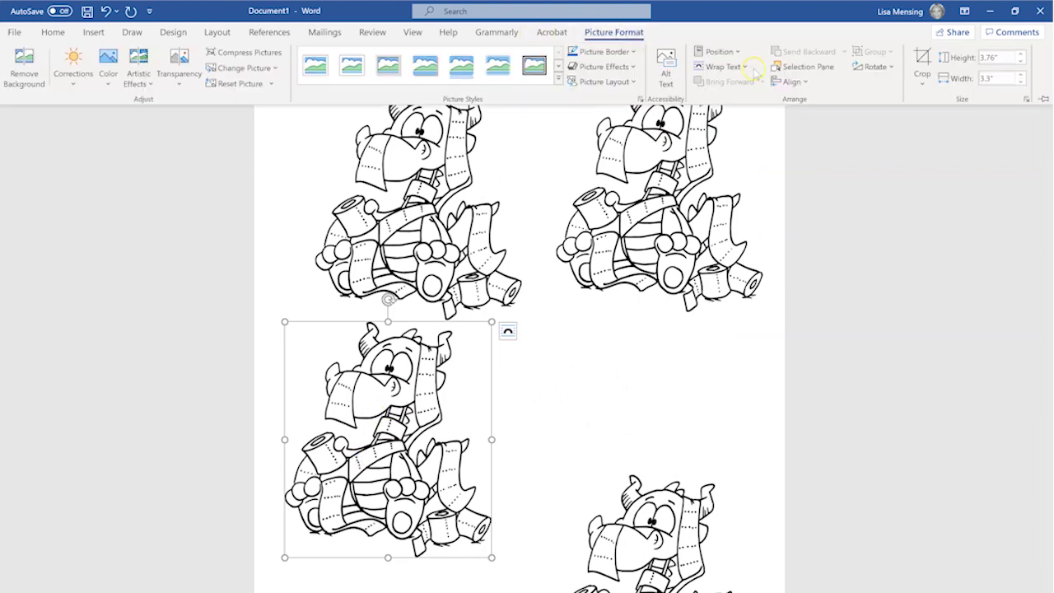
click(716, 51)
click(706, 236)
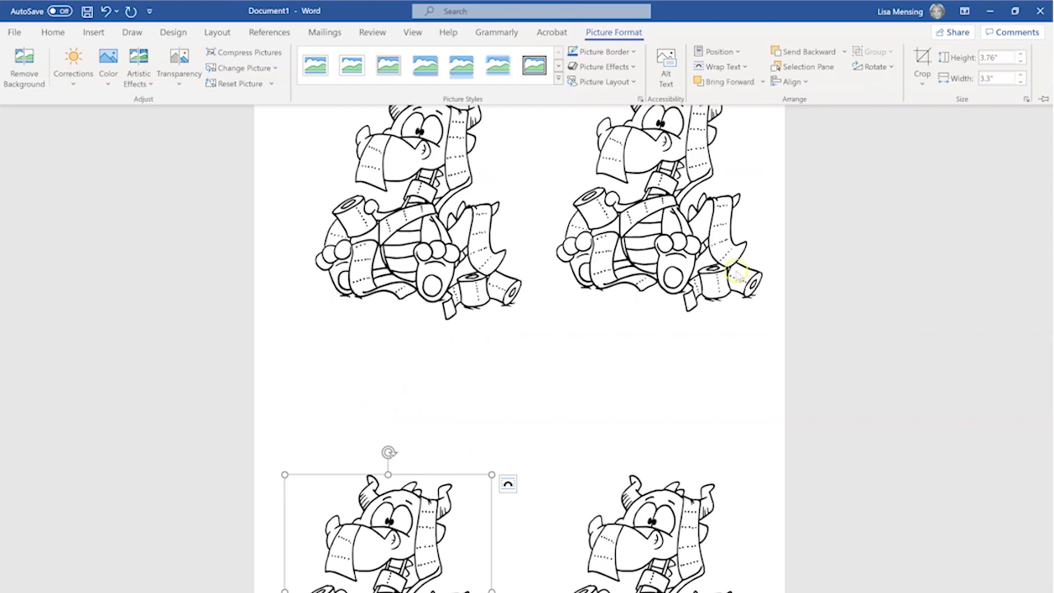
- Give the top-left dragon a With Text Wrapping position, then select the bottom-left dragon
click(385, 258)
click(614, 32)
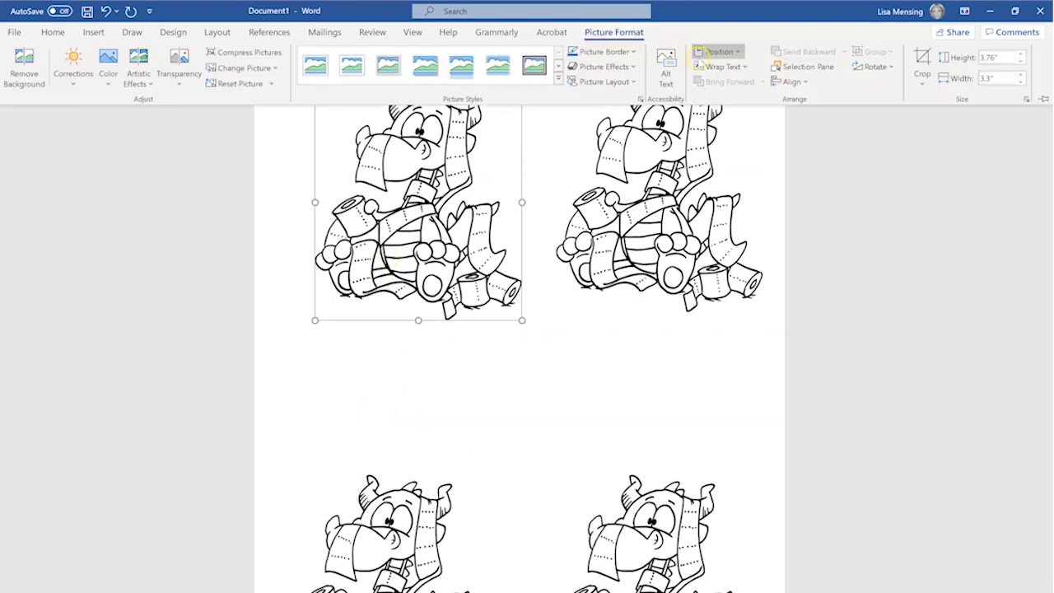
click(713, 52)
click(710, 162)
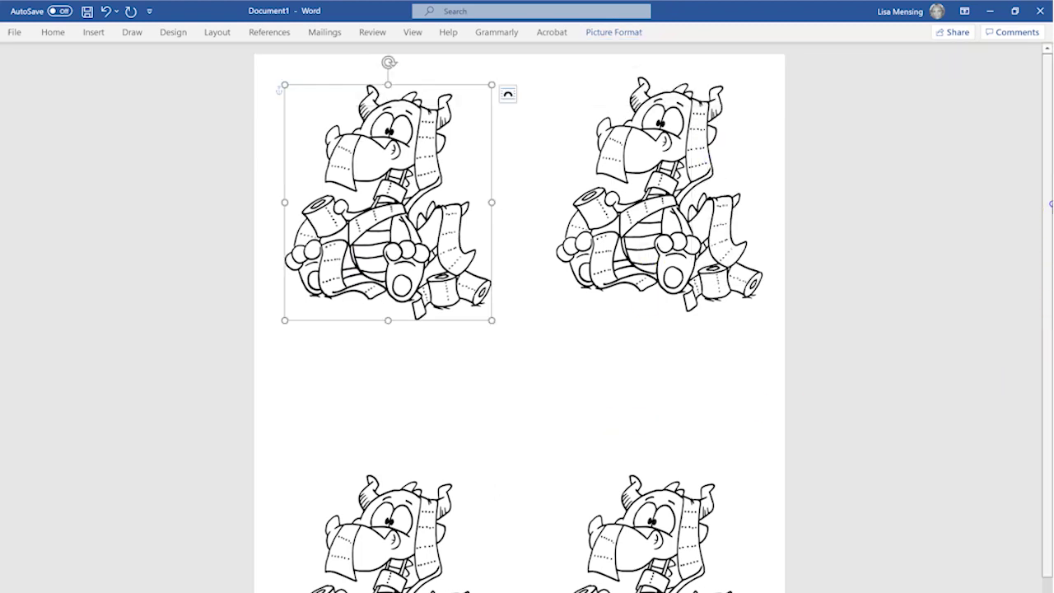
scroll(278, 90, down, 2)
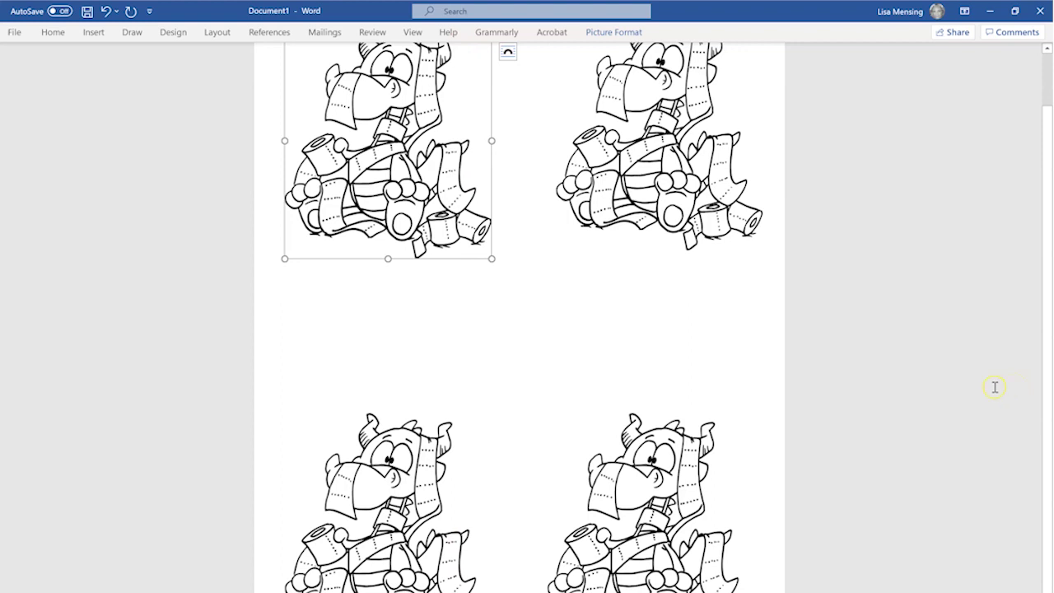
scroll(1047, 403, up, 2)
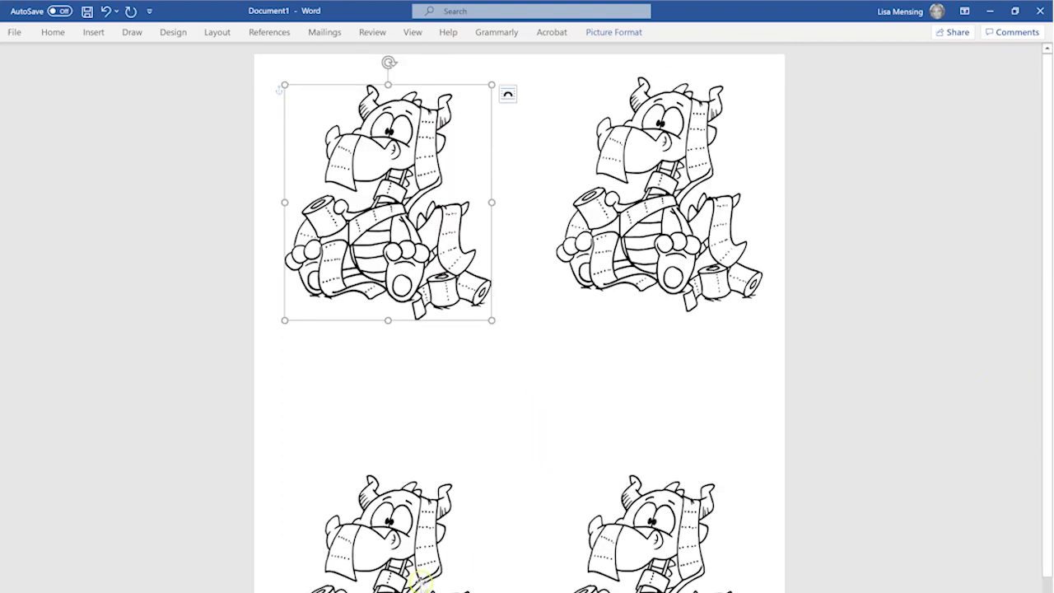
click(393, 580)
scroll(1050, 395, down, 3)
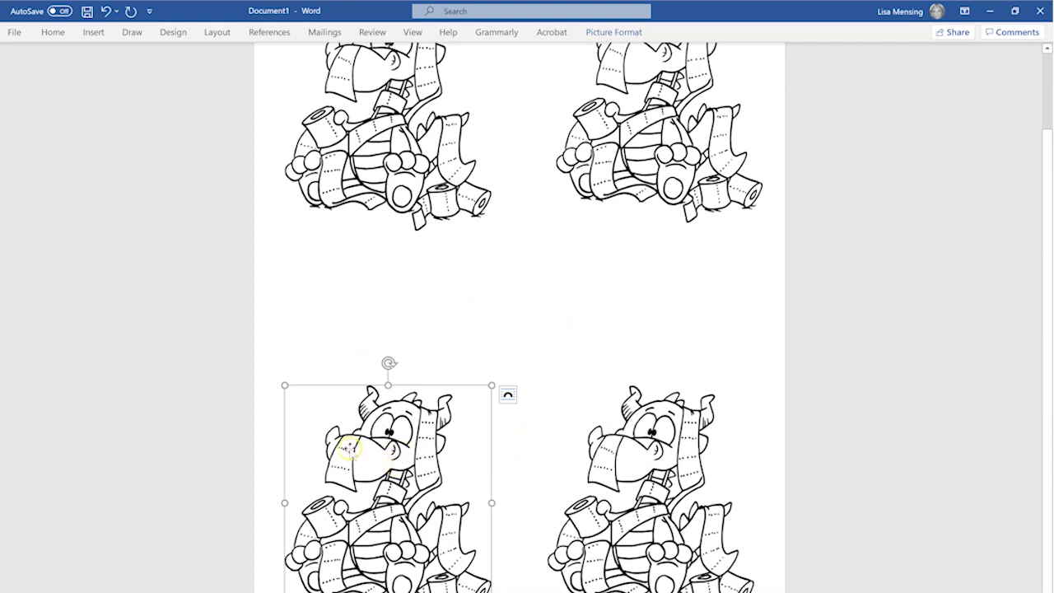
right_click(350, 447)
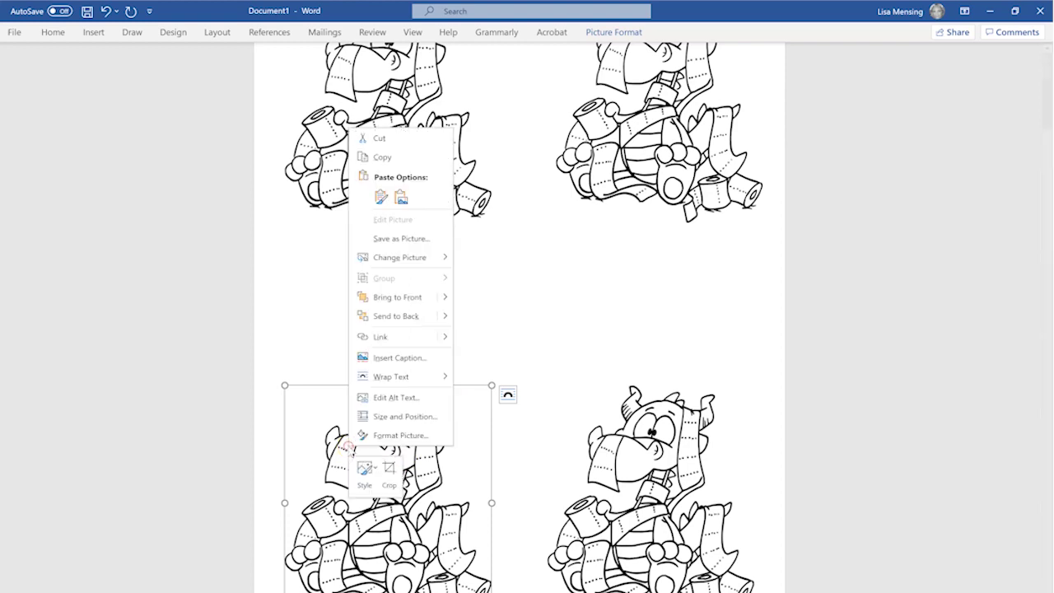
- Cut the bottom-left dragon and delete the bottom-right dragon
click(379, 138)
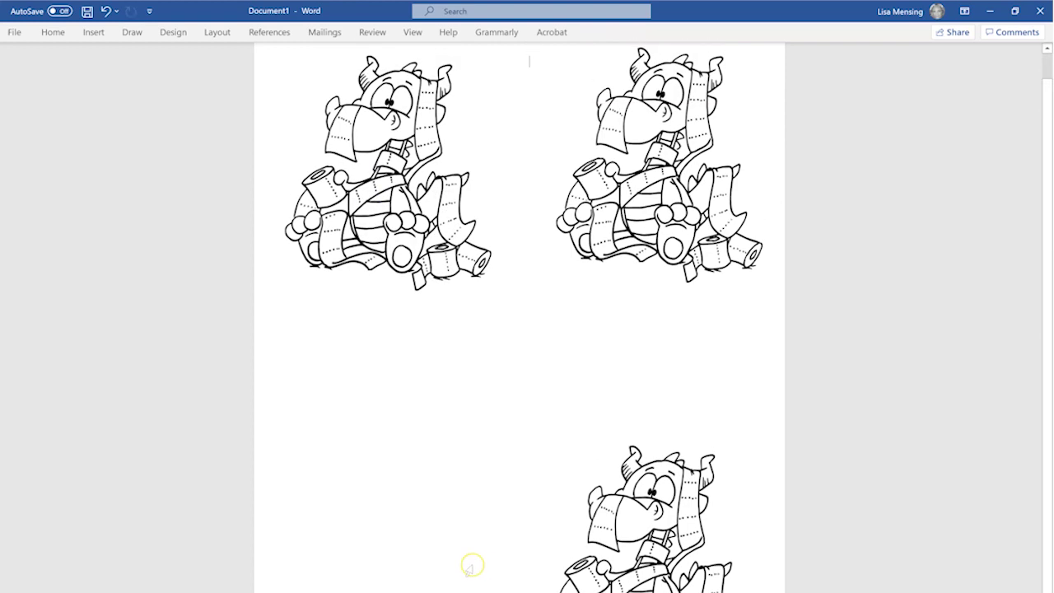
click(638, 518)
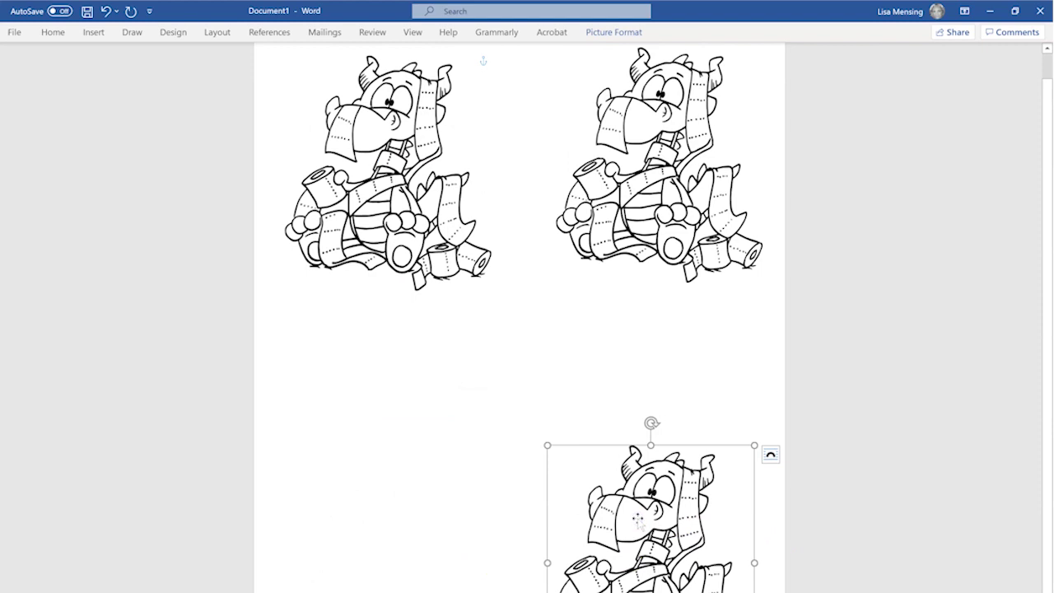
key(Delete)
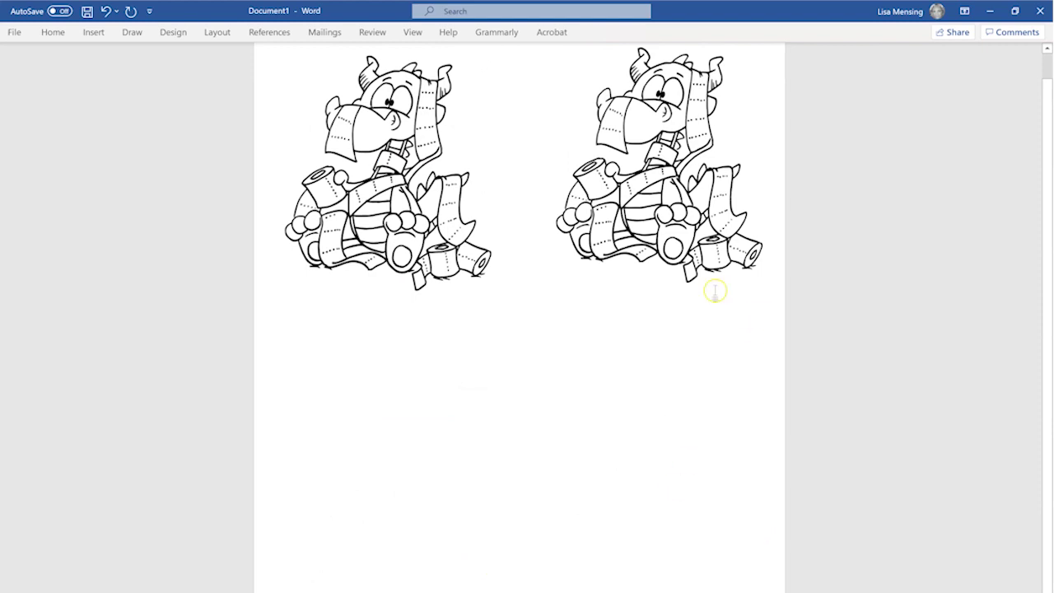
- Drag the two top dragons down to sit side by side mid-page
click(632, 198)
drag(632, 198, 614, 412)
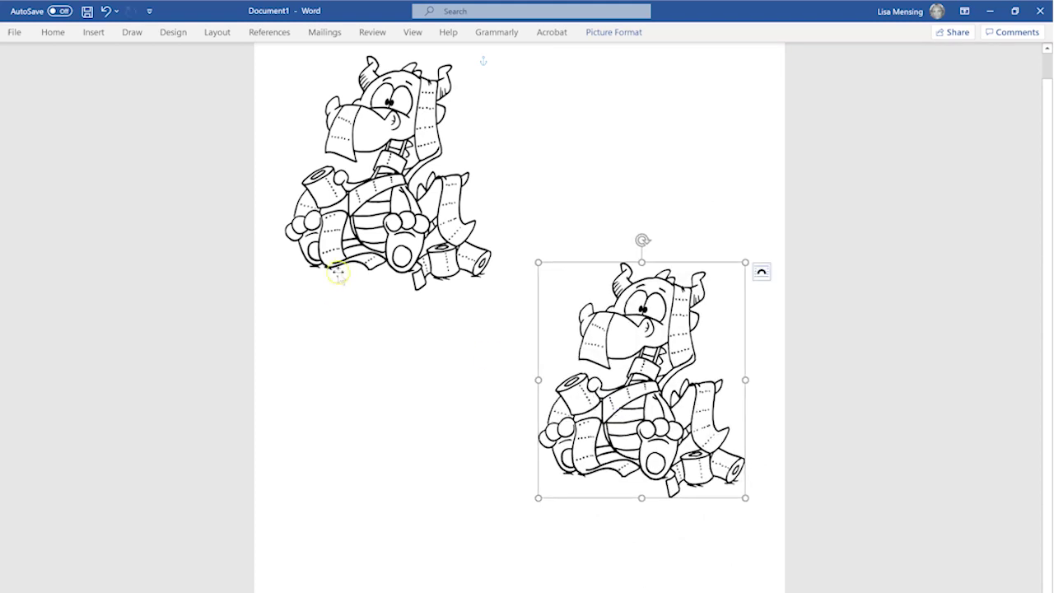
drag(365, 213, 377, 418)
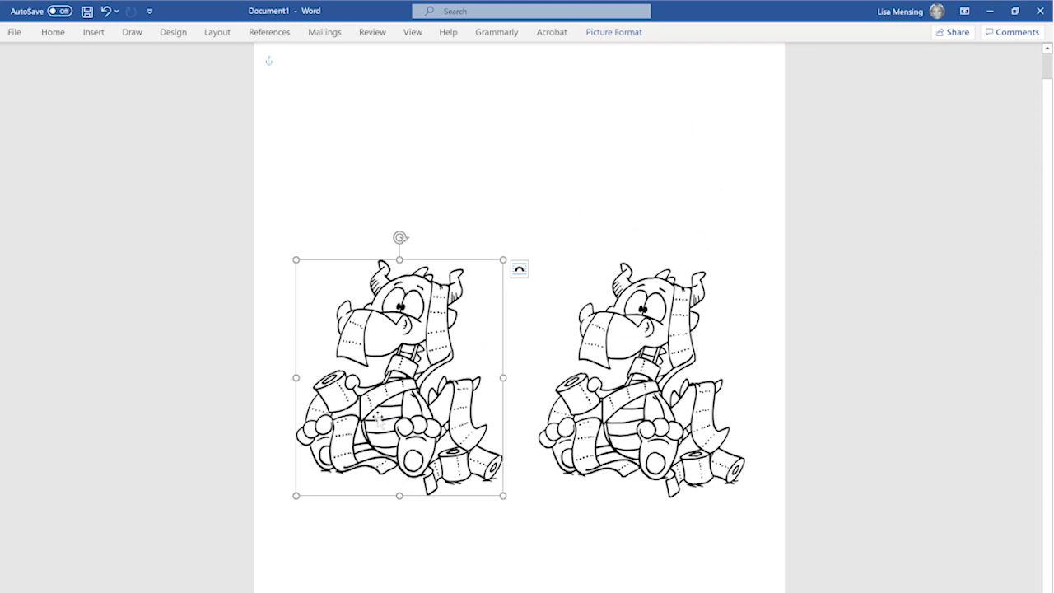
click(377, 418)
- Flip the left dragon horizontally so it faces the right dragon
click(626, 33)
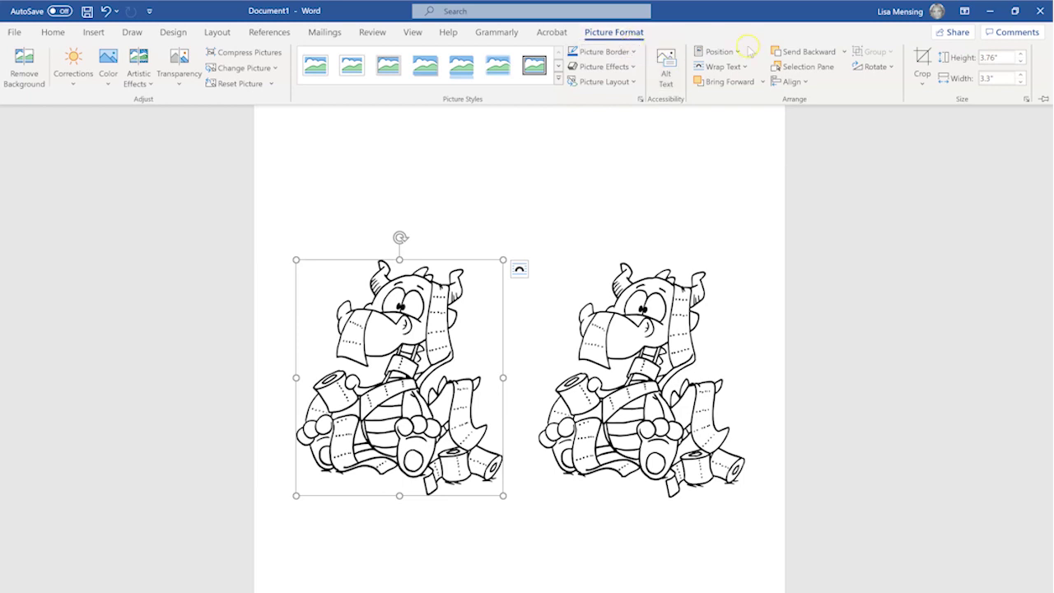
click(890, 72)
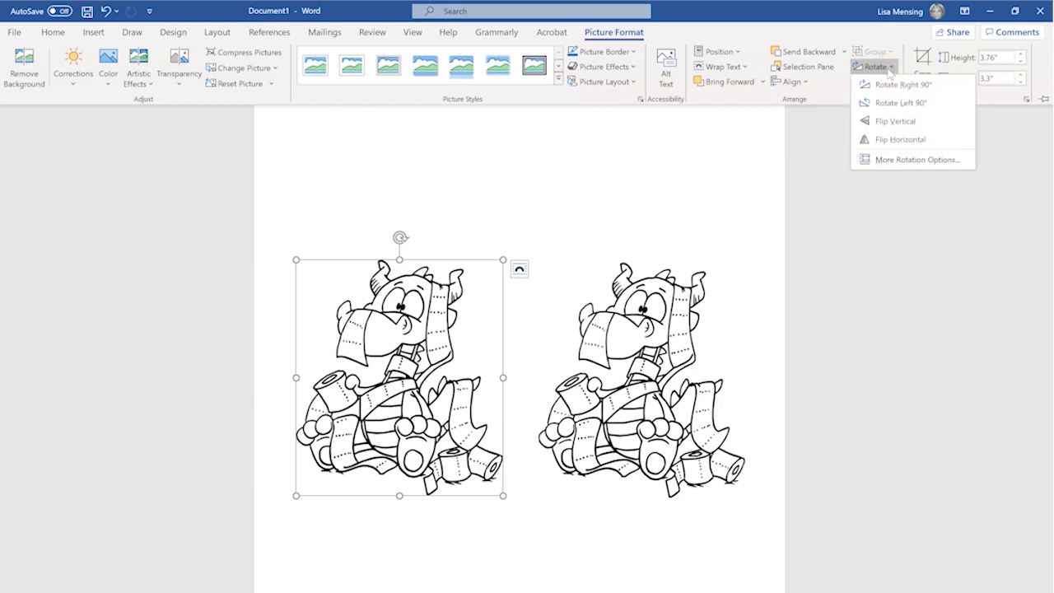
click(906, 140)
- Slide the flipped dragon right until it nearly touches the other dragon
click(387, 462)
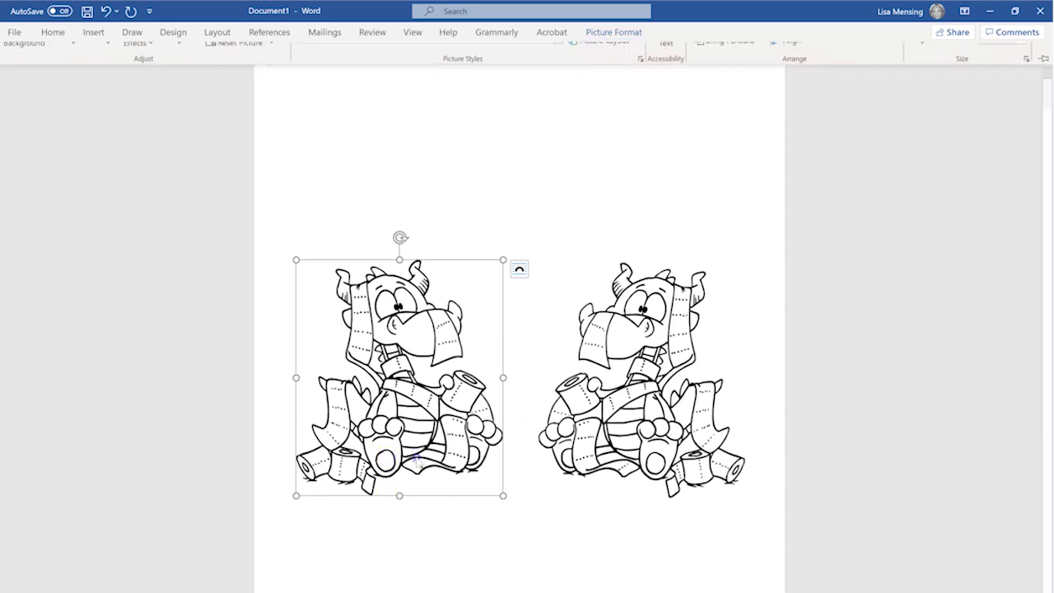
drag(399, 444, 438, 450)
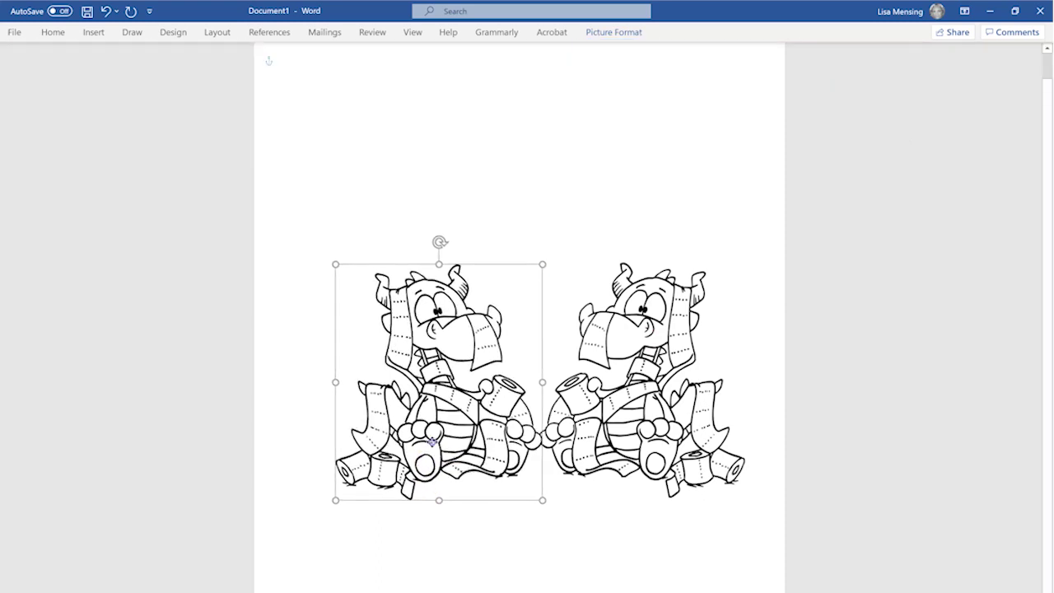
click(561, 580)
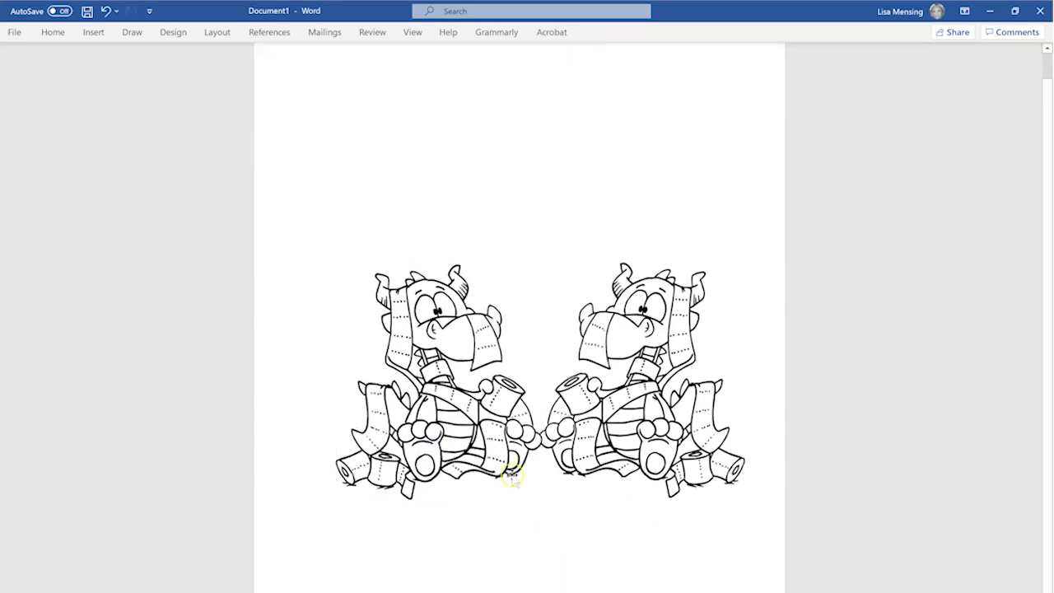
click(485, 448)
- Shrink the flipped left dragon and slide the large dragon left to overlap its lower right
drag(336, 500, 402, 424)
drag(463, 382, 474, 336)
drag(631, 430, 558, 406)
mouse_move(445, 359)
mouse_down()
mouse_move(416, 349)
mouse_move(429, 360)
mouse_up()
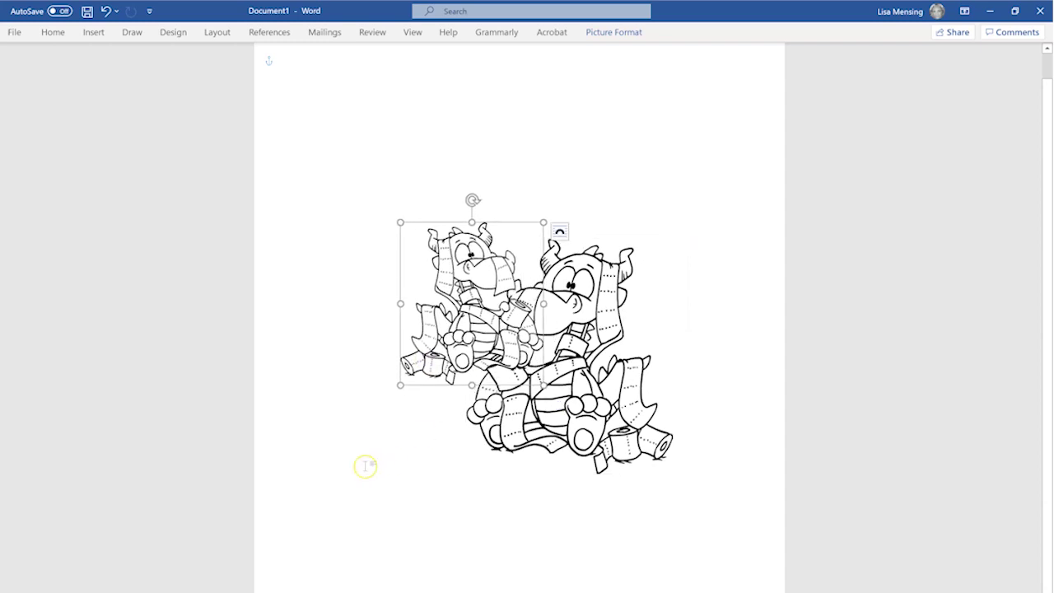
click(408, 546)
mouse_move(579, 305)
mouse_down()
mouse_move(621, 313)
mouse_move(522, 297)
mouse_move(576, 305)
mouse_up()
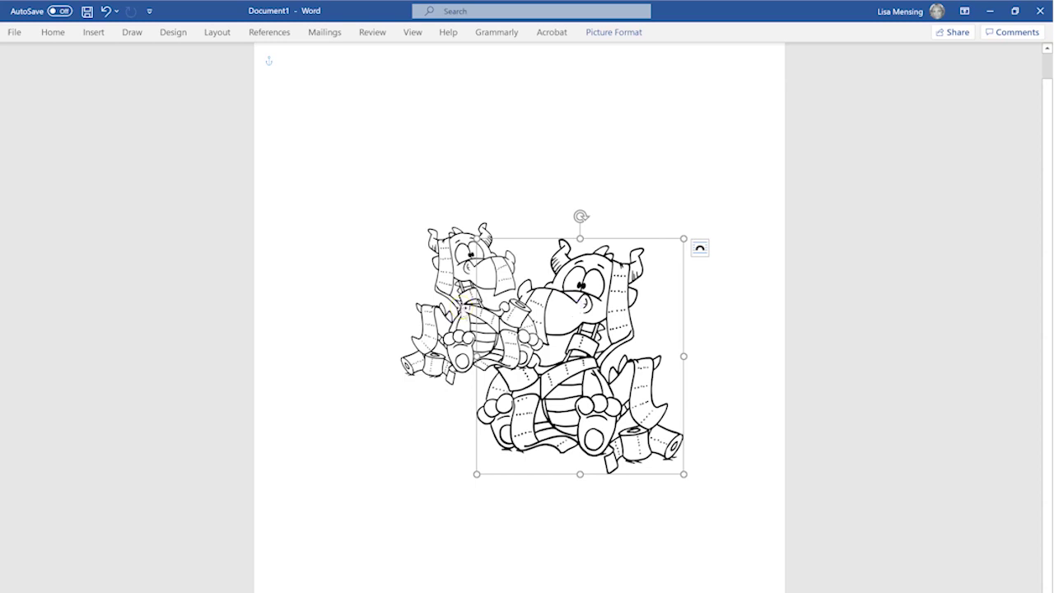
drag(569, 411, 564, 397)
click(566, 400)
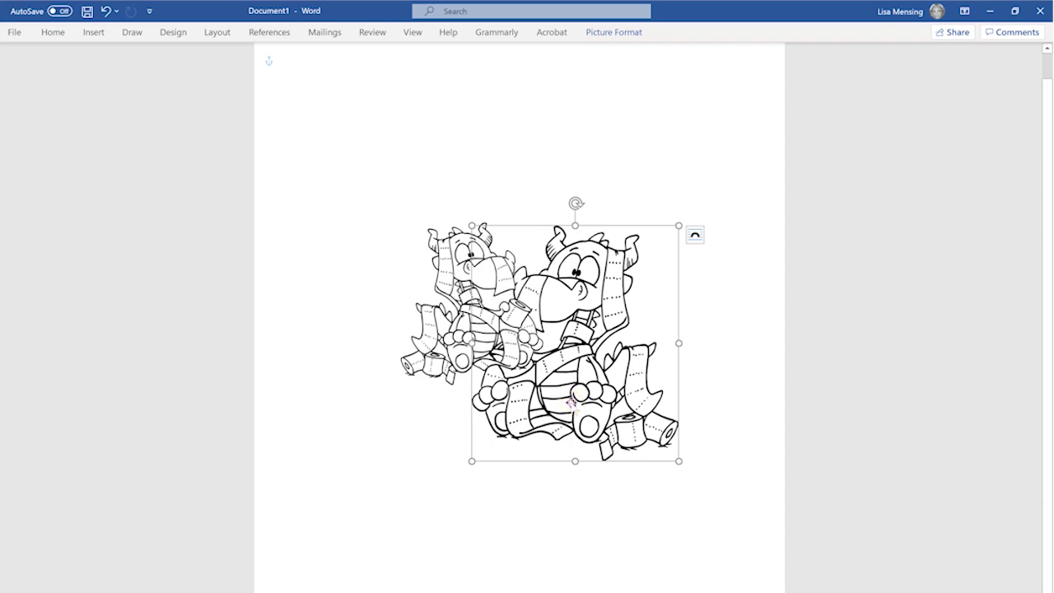
- Bring the large dragon to the front, over the small flipped dragon
right_click(572, 404)
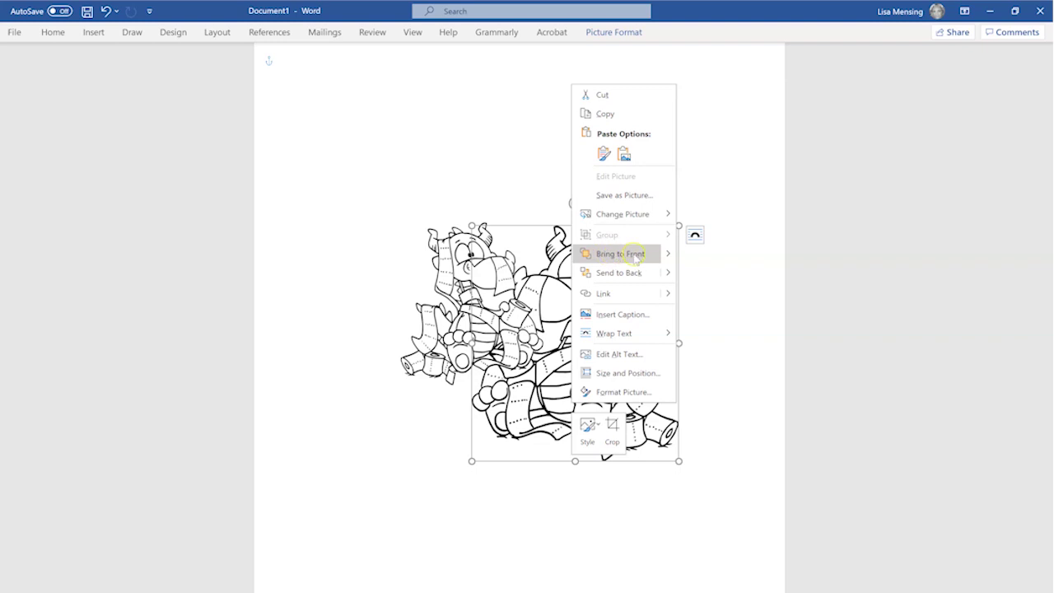
mouse_move(666, 255)
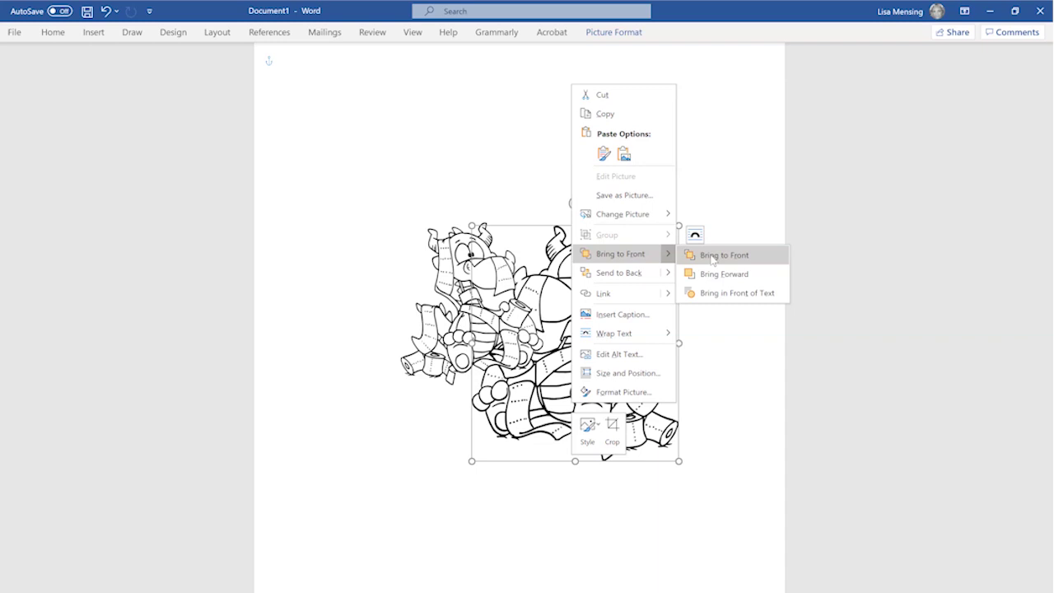
click(713, 256)
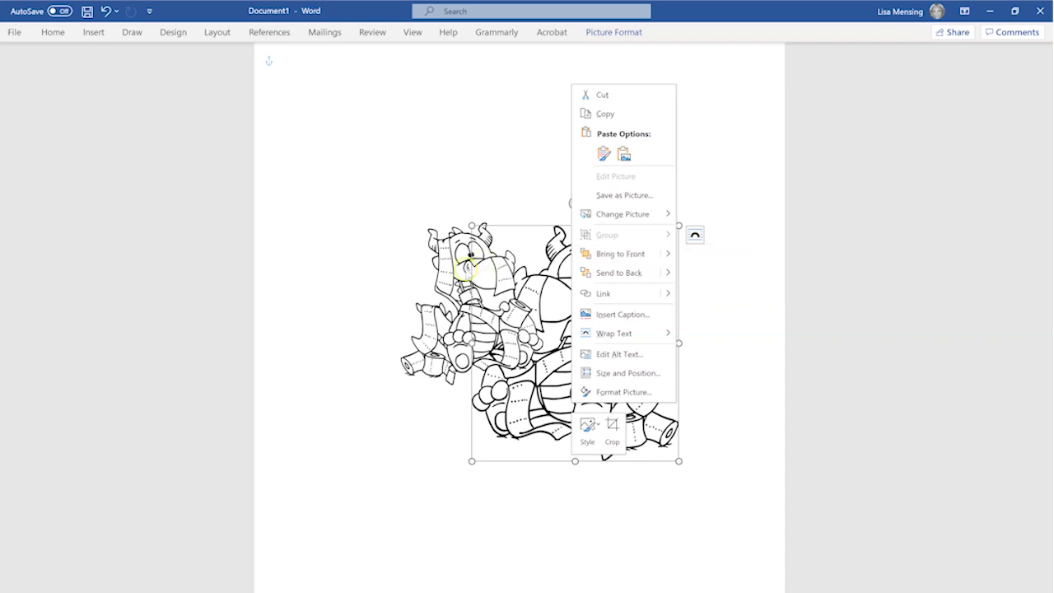
click(449, 347)
right_click(448, 348)
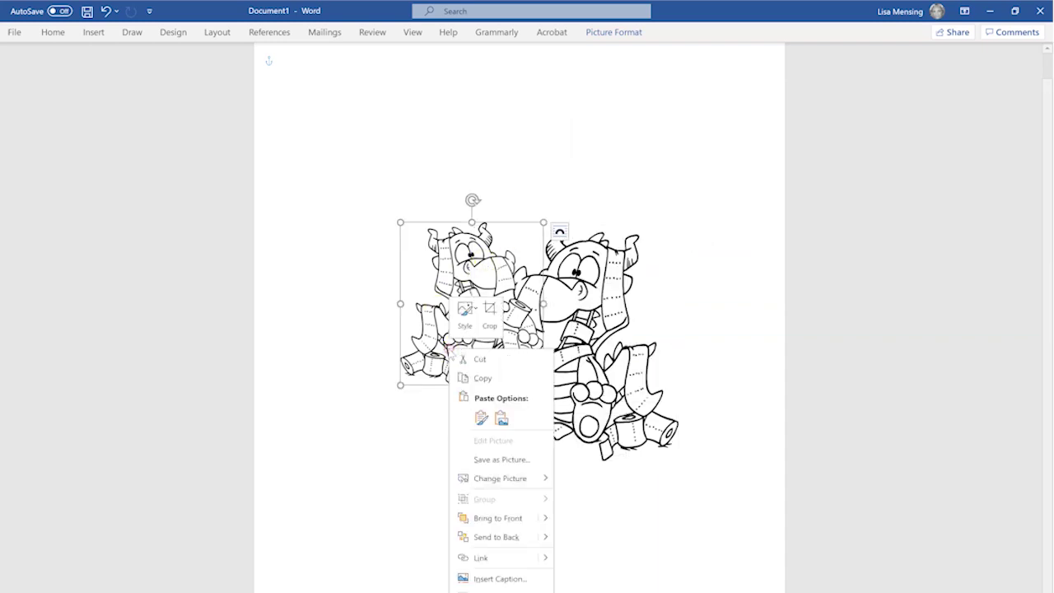
- Copy the small dragon and paste a third copy onto the page
click(483, 378)
right_click(346, 323)
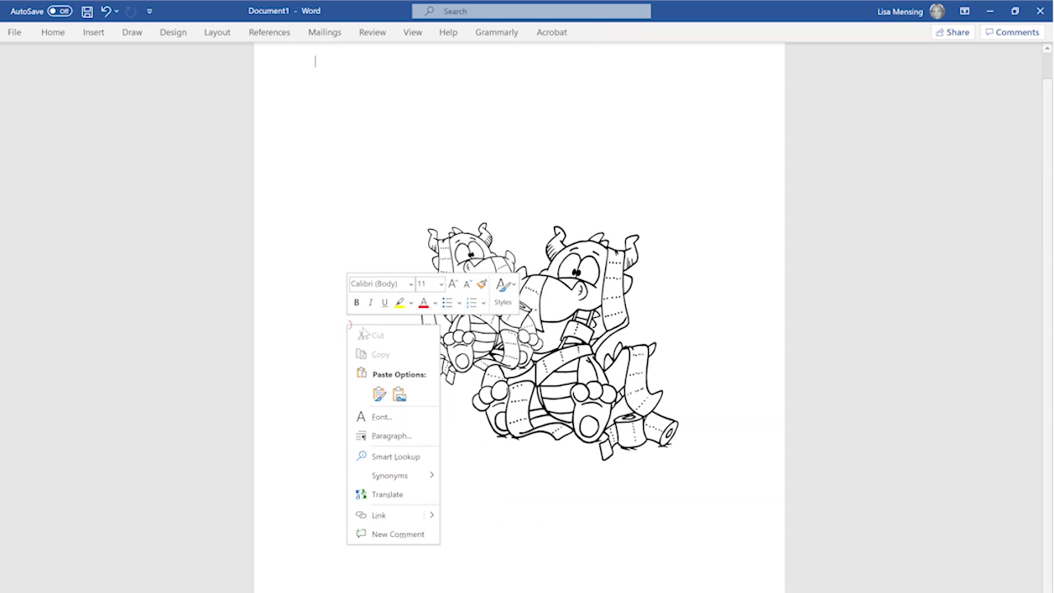
click(399, 396)
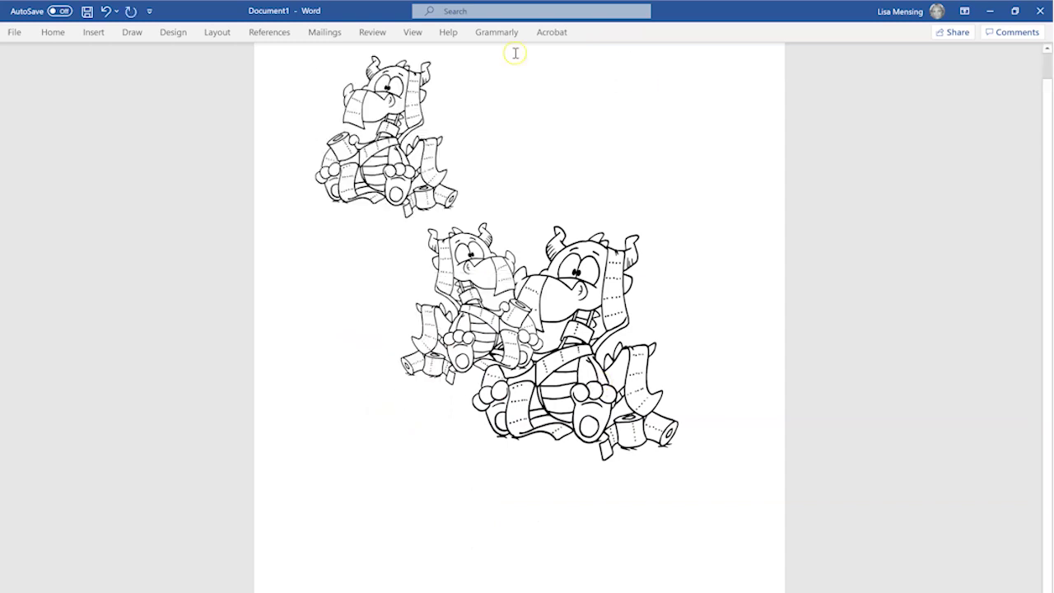
- Set the pasted dragon to Square wrapping and drag it into the dragon cluster
click(409, 131)
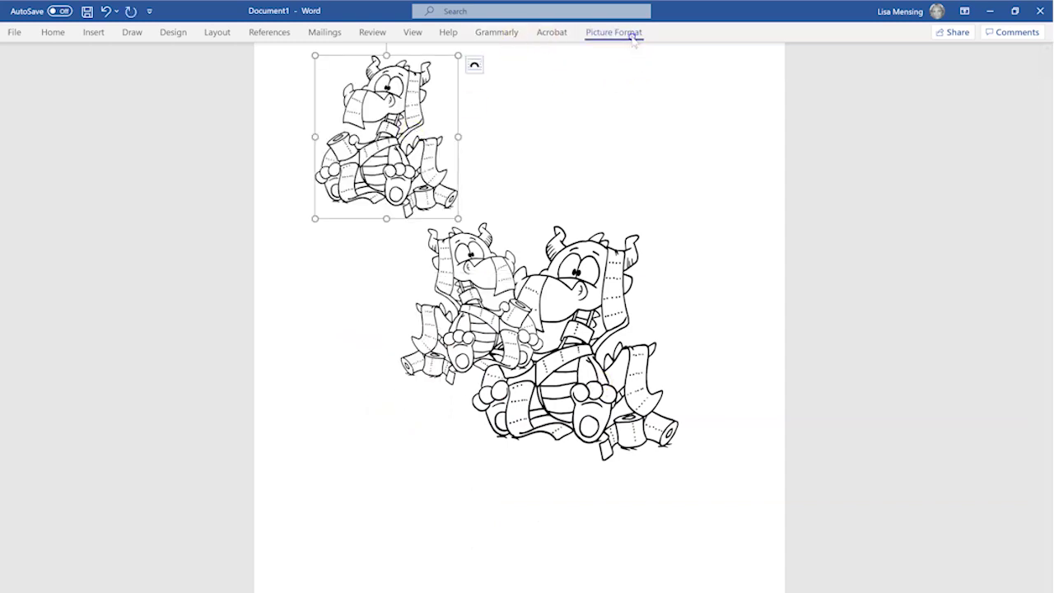
click(614, 32)
click(714, 66)
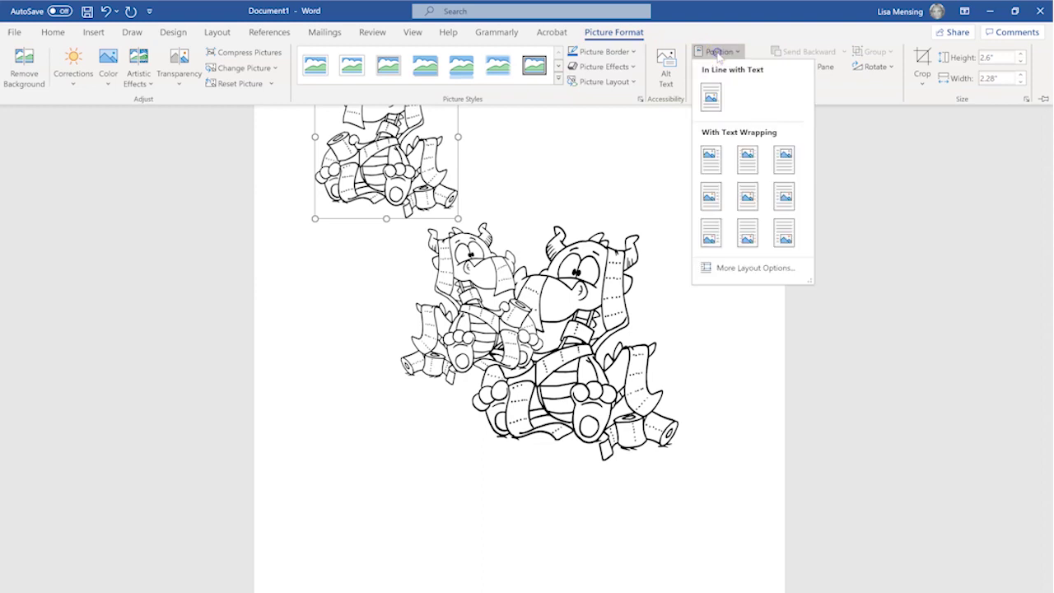
click(709, 160)
drag(329, 182, 405, 413)
click(626, 568)
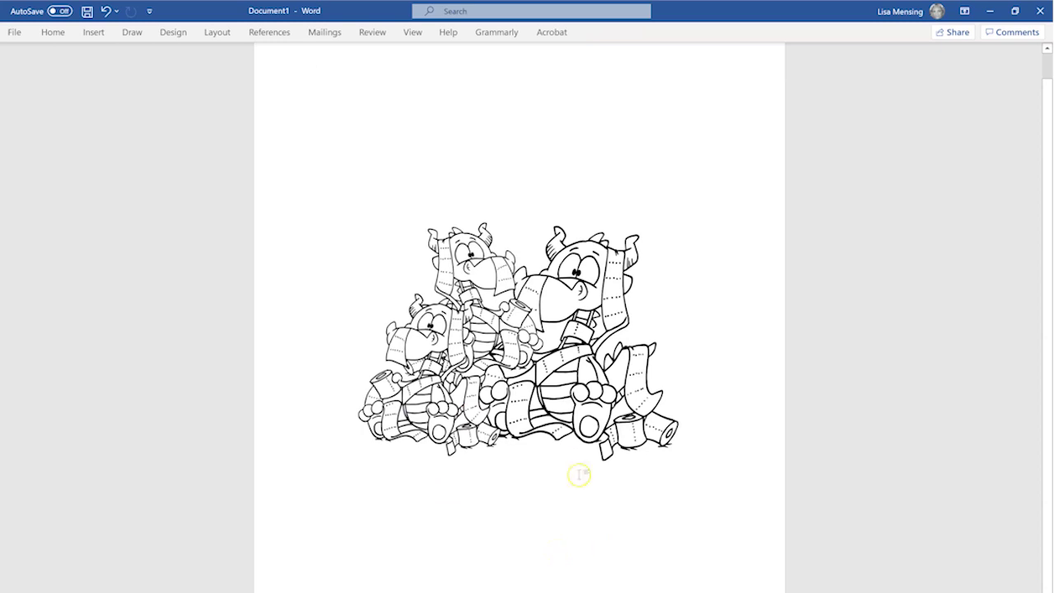
click(556, 307)
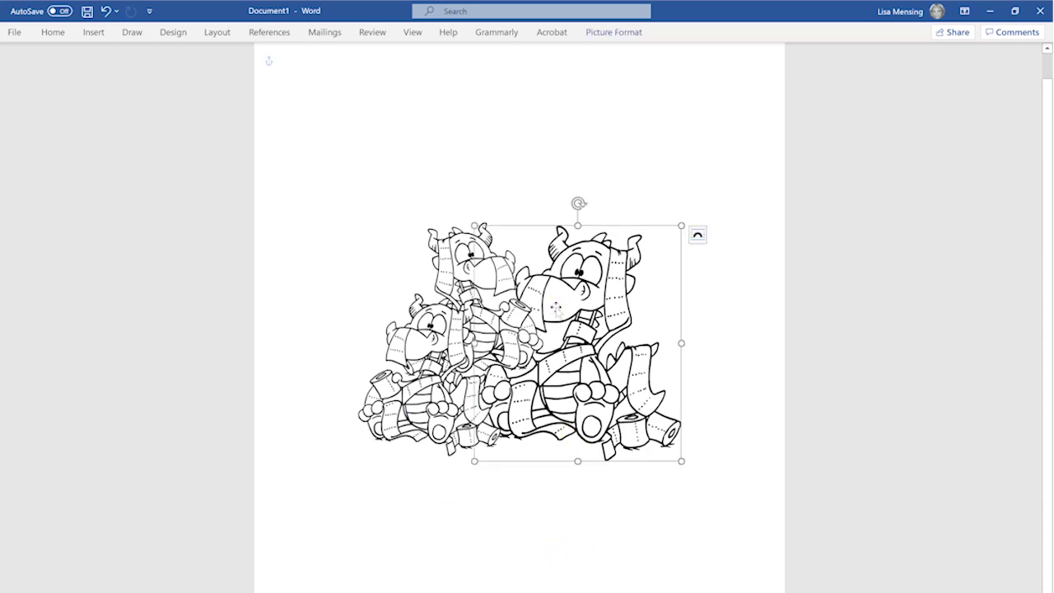
- Move a small dragon to the top centre and bring the large dragon to the front
drag(414, 424, 510, 301)
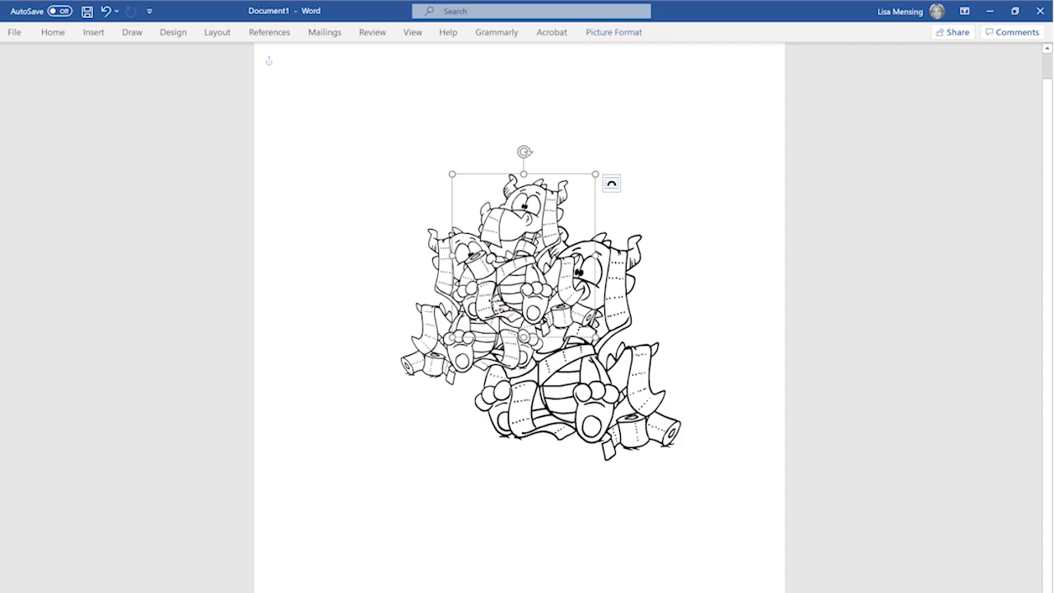
click(601, 384)
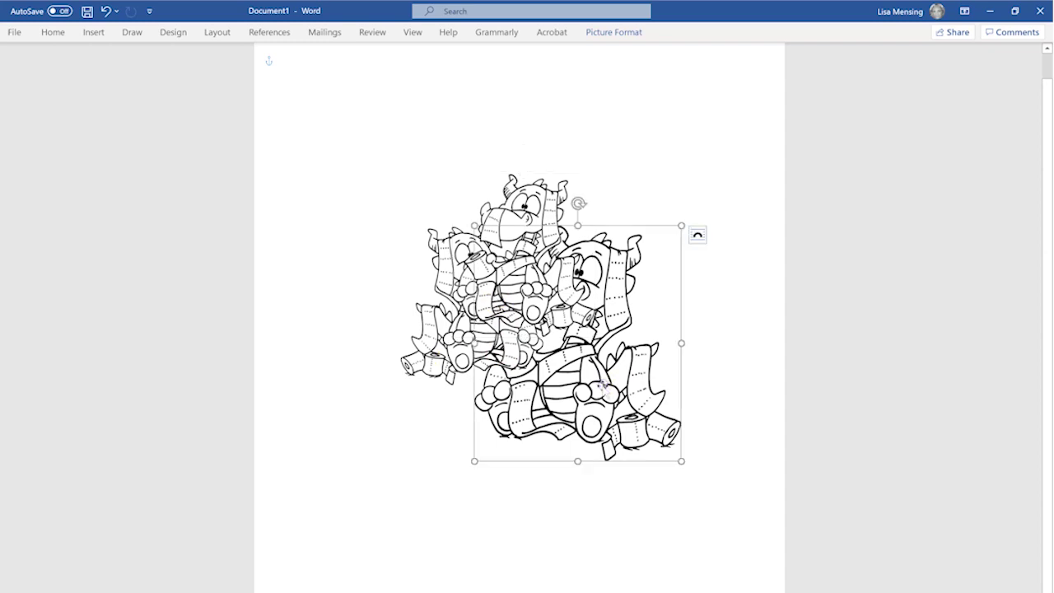
right_click(602, 384)
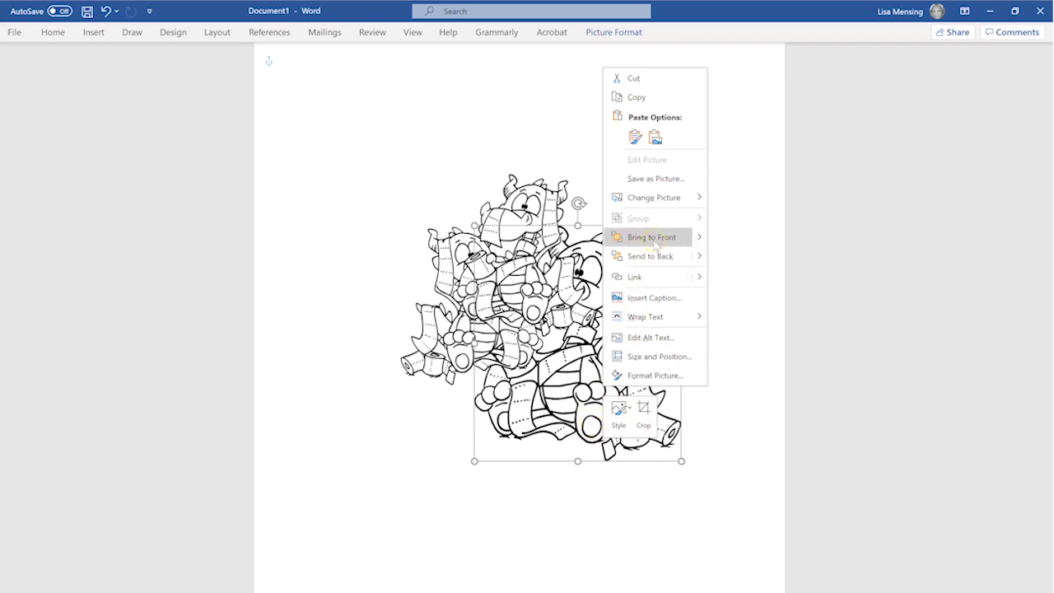
mouse_move(704, 236)
click(745, 236)
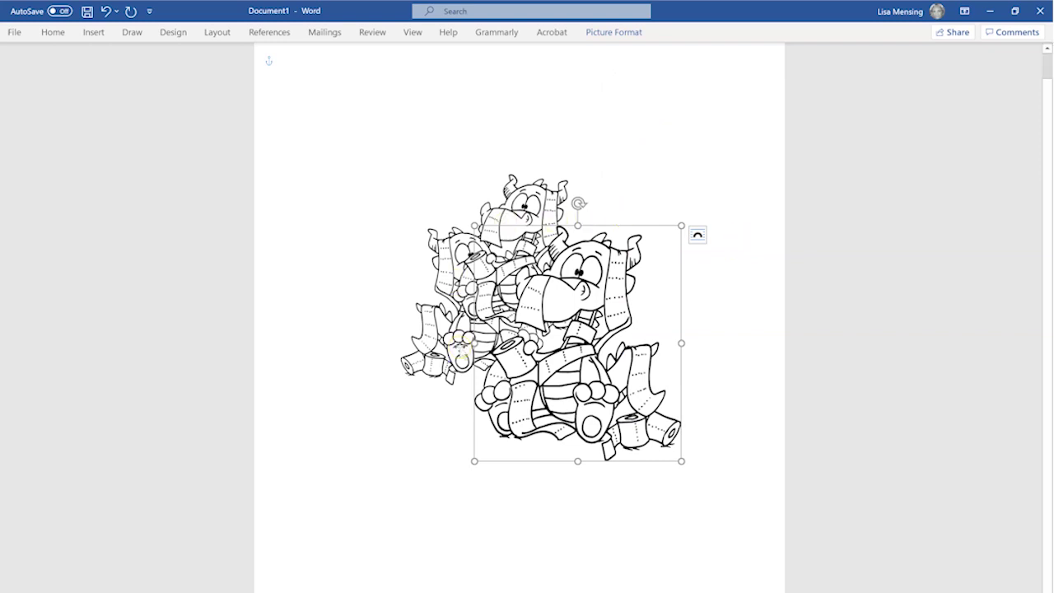
- Bring the back dragon forward one layer
click(459, 346)
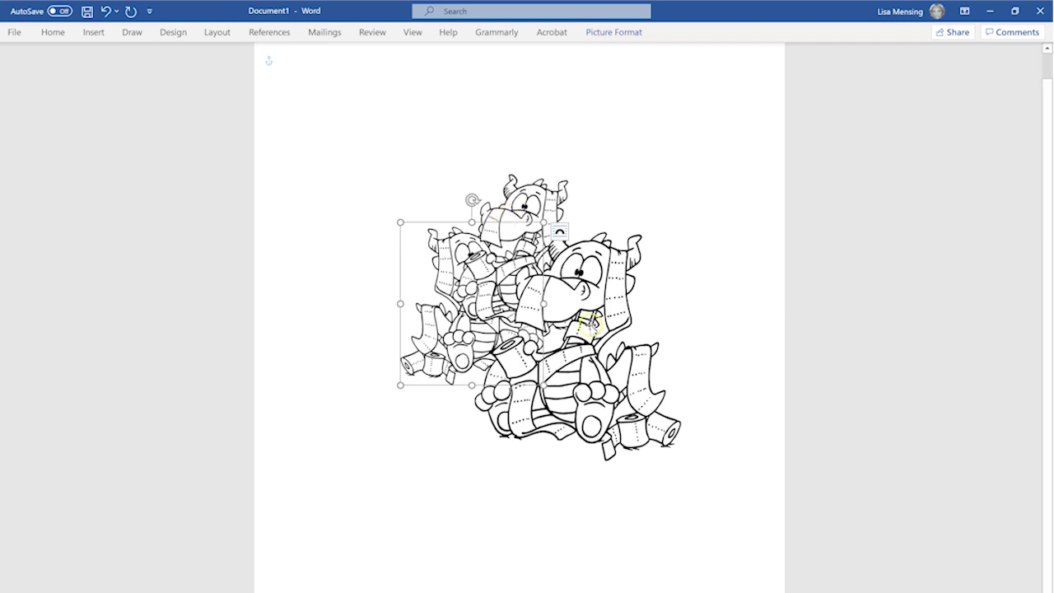
right_click(453, 338)
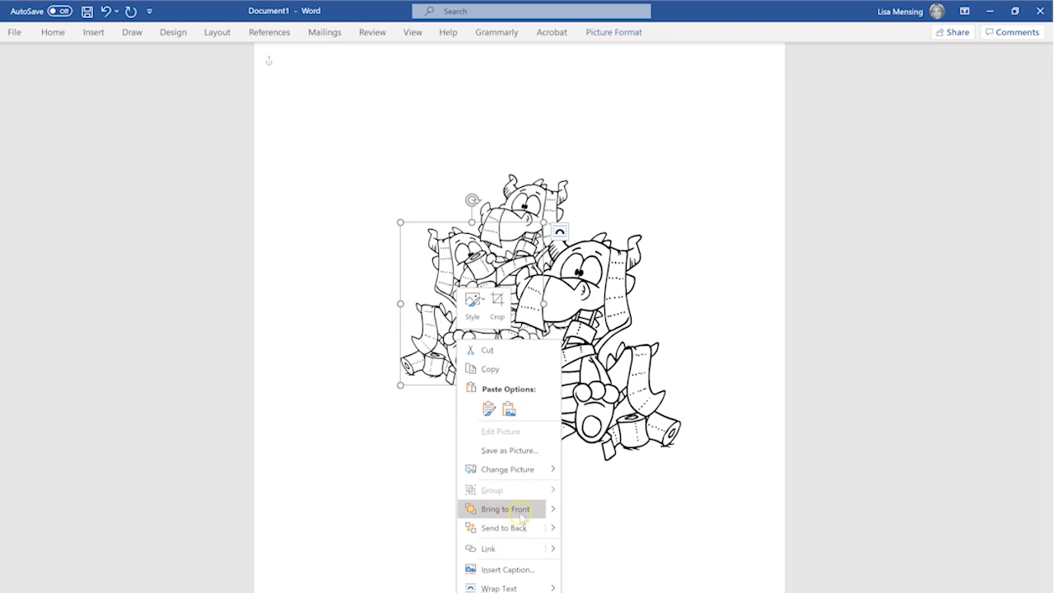
mouse_move(554, 510)
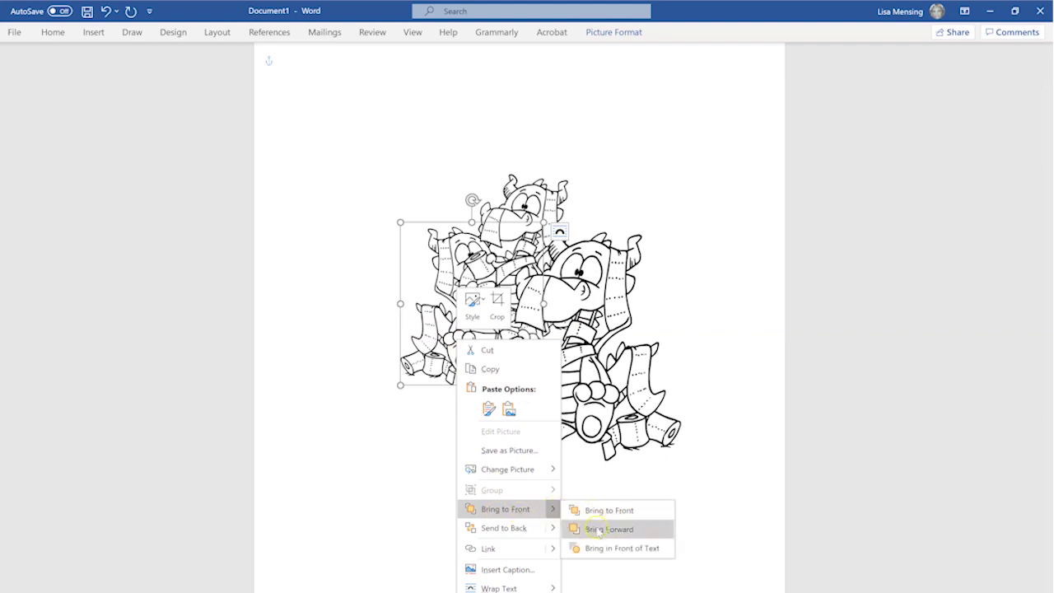
click(615, 529)
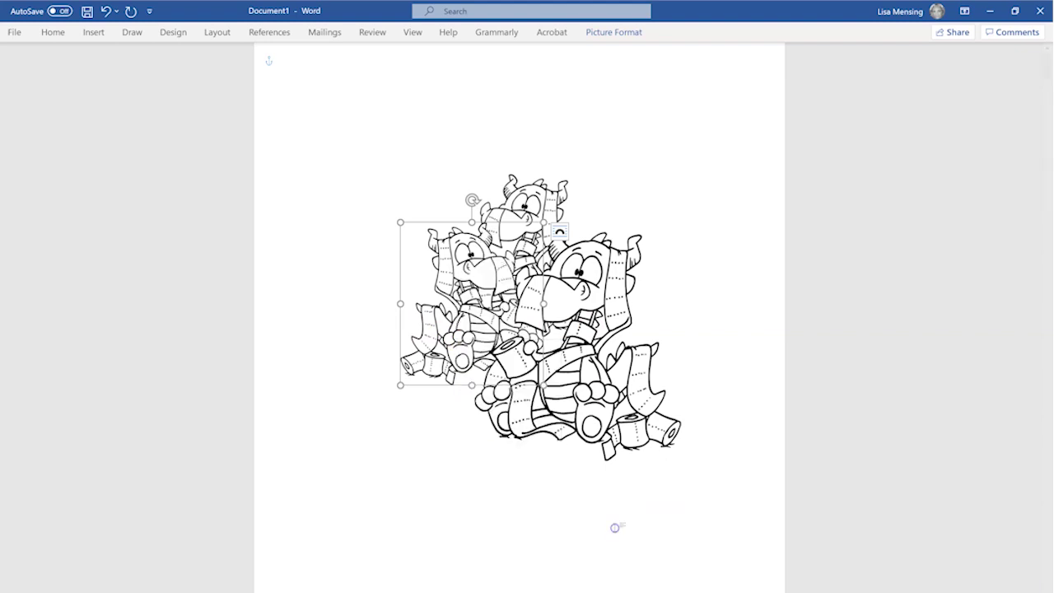
- Shift the front dragon left, enlarge the left dragon, and raise the back and left dragons
click(616, 528)
mouse_move(566, 422)
mouse_down()
mouse_move(514, 416)
mouse_move(549, 423)
mouse_up()
click(436, 350)
drag(437, 350, 420, 350)
drag(372, 424, 358, 439)
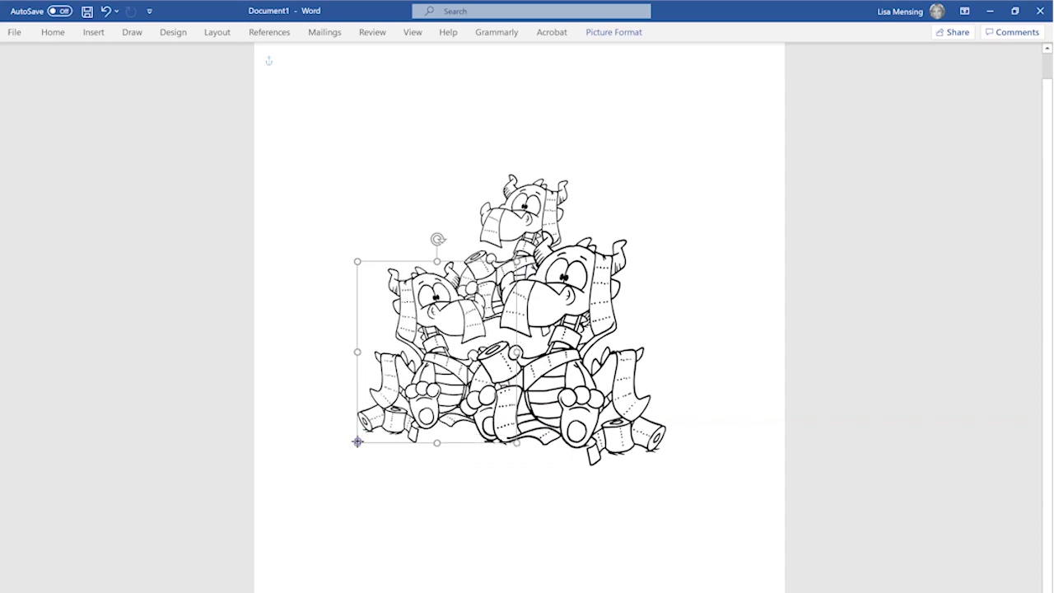
drag(530, 206, 538, 146)
drag(435, 294, 415, 249)
- Enlarge the lower dragon, shrink the upper dragon, and nudge the lower dragon up
drag(583, 314, 572, 323)
drag(654, 458, 672, 478)
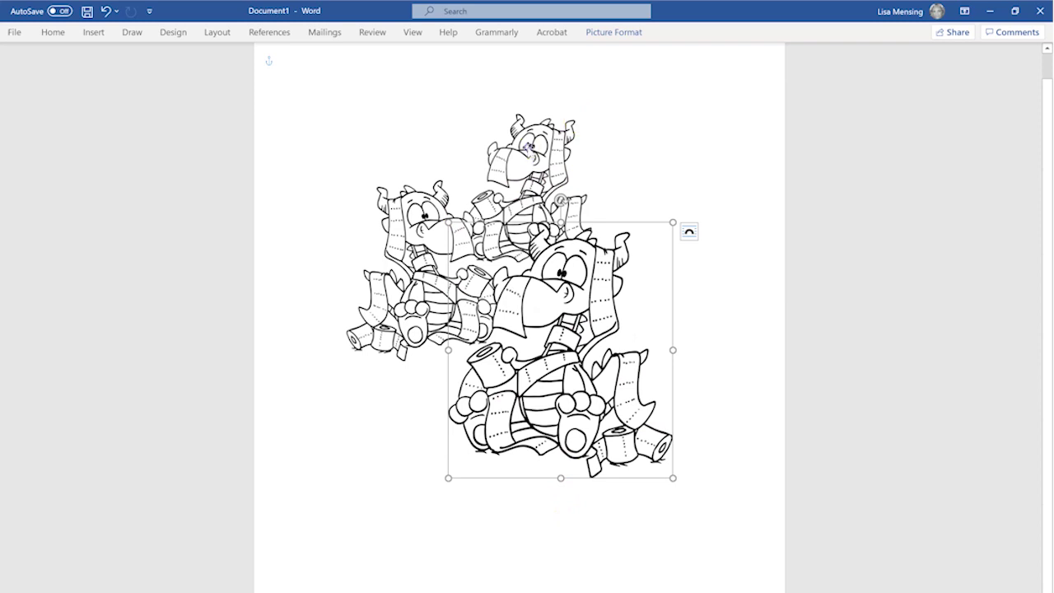
click(532, 150)
drag(459, 113, 482, 132)
click(414, 310)
click(670, 553)
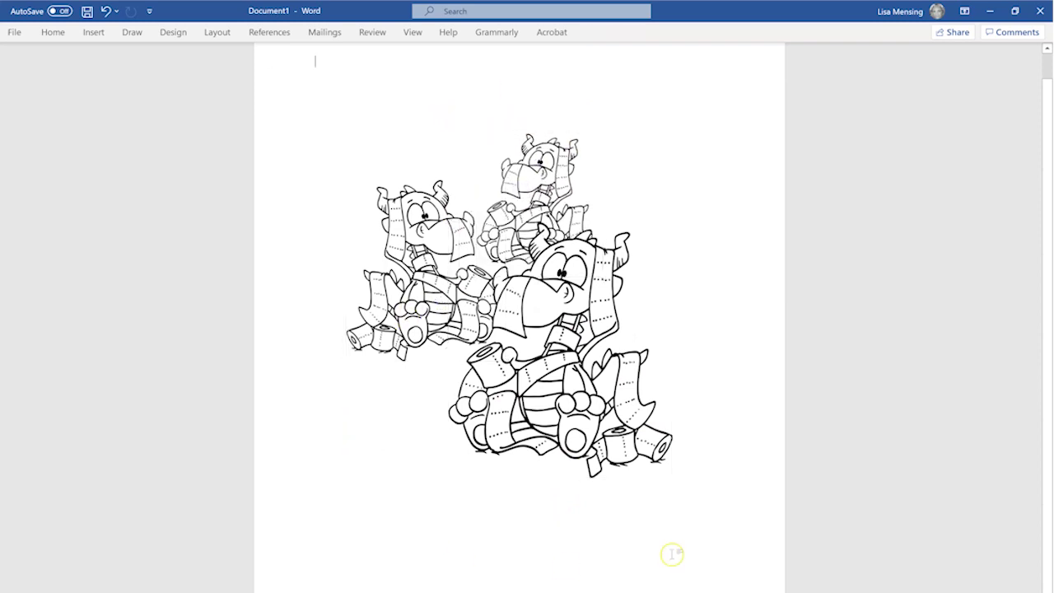
drag(580, 425, 583, 411)
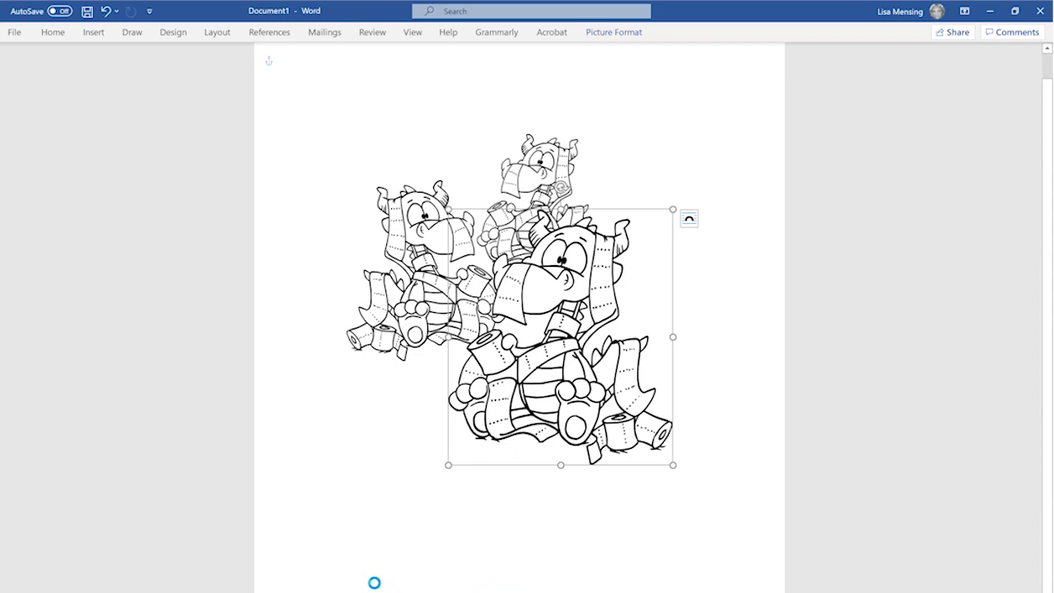
click(524, 170)
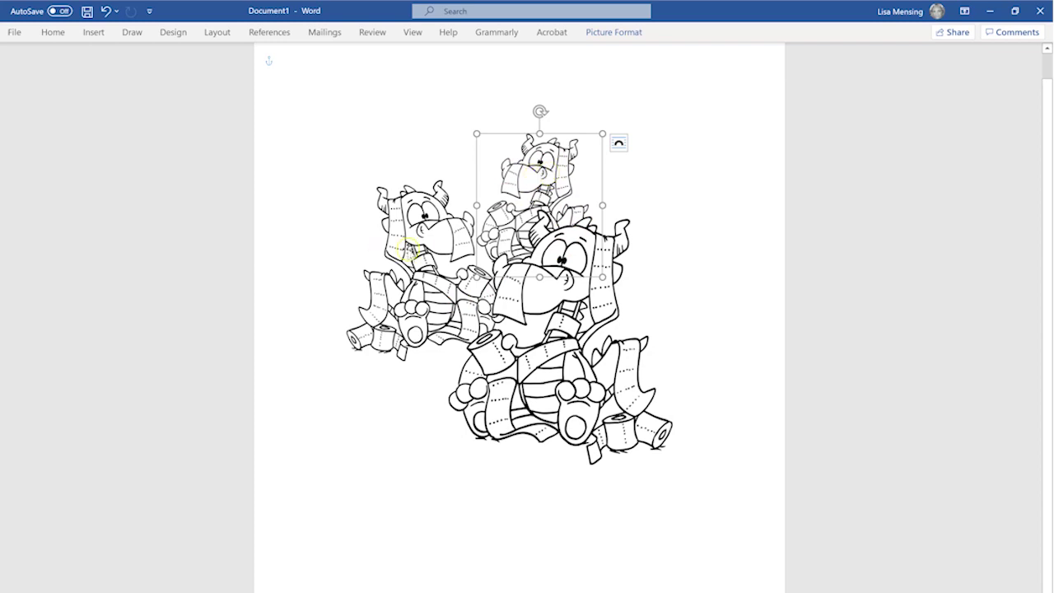
right_click(531, 201)
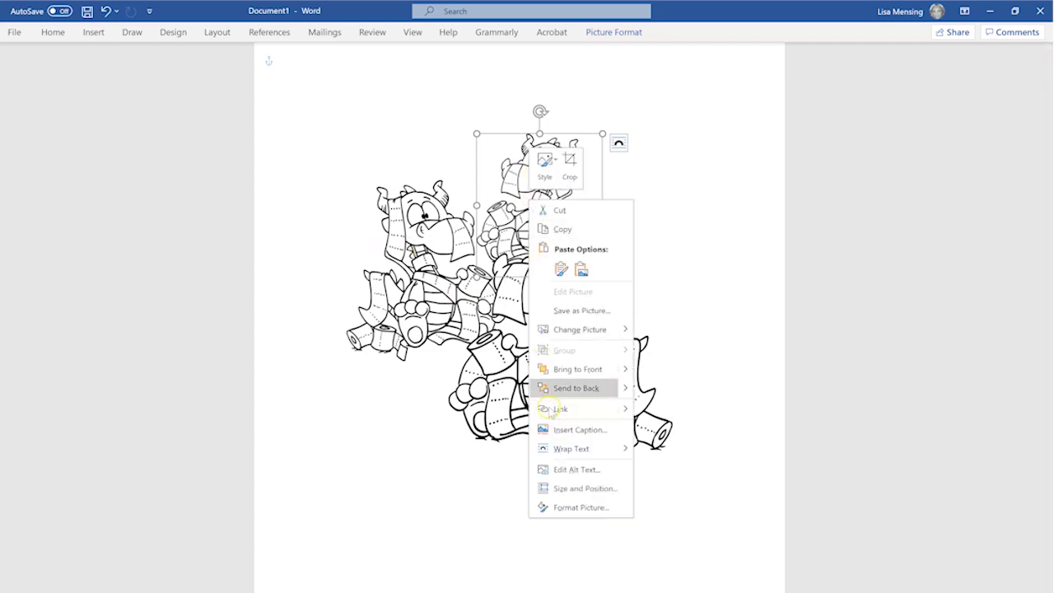
- Bring the upper dragon forward a layer, then reshuffle the dragons with the large one overlapping at right
mouse_move(623, 369)
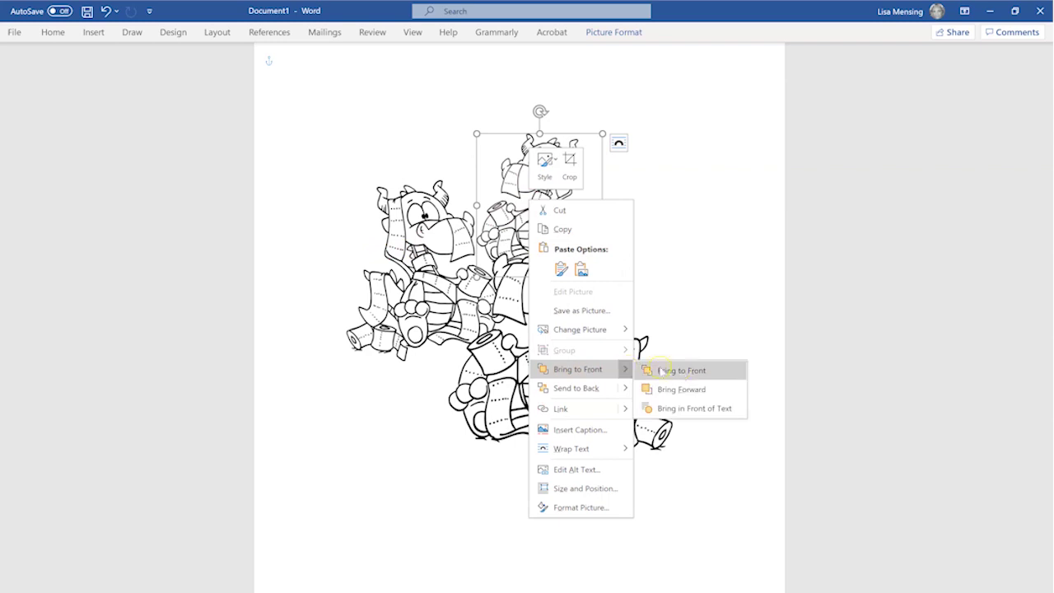
click(682, 390)
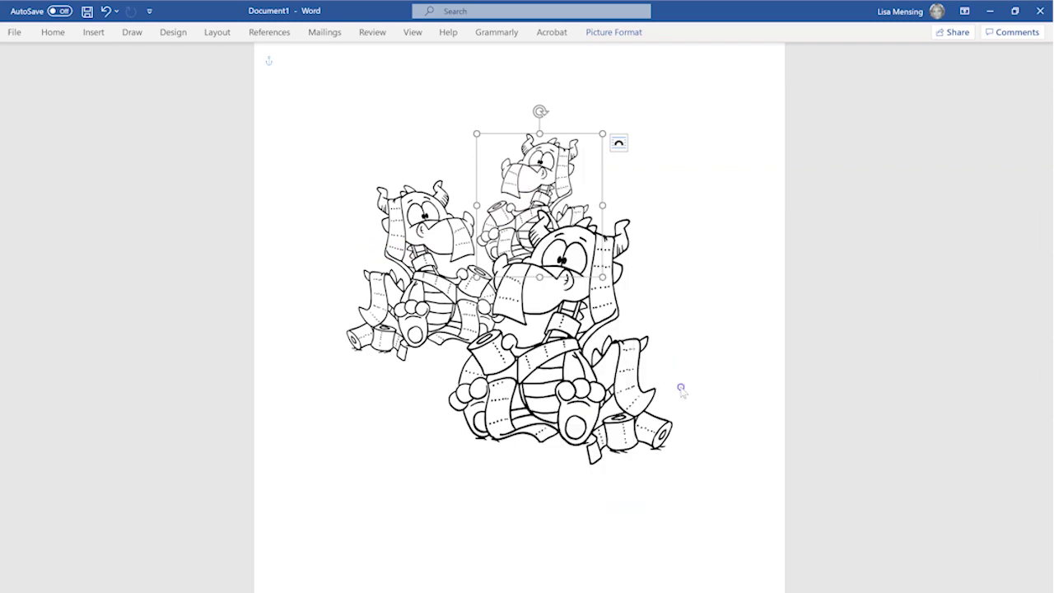
drag(436, 306, 631, 236)
drag(489, 242, 515, 263)
drag(500, 214, 375, 390)
click(579, 213)
drag(579, 213, 469, 351)
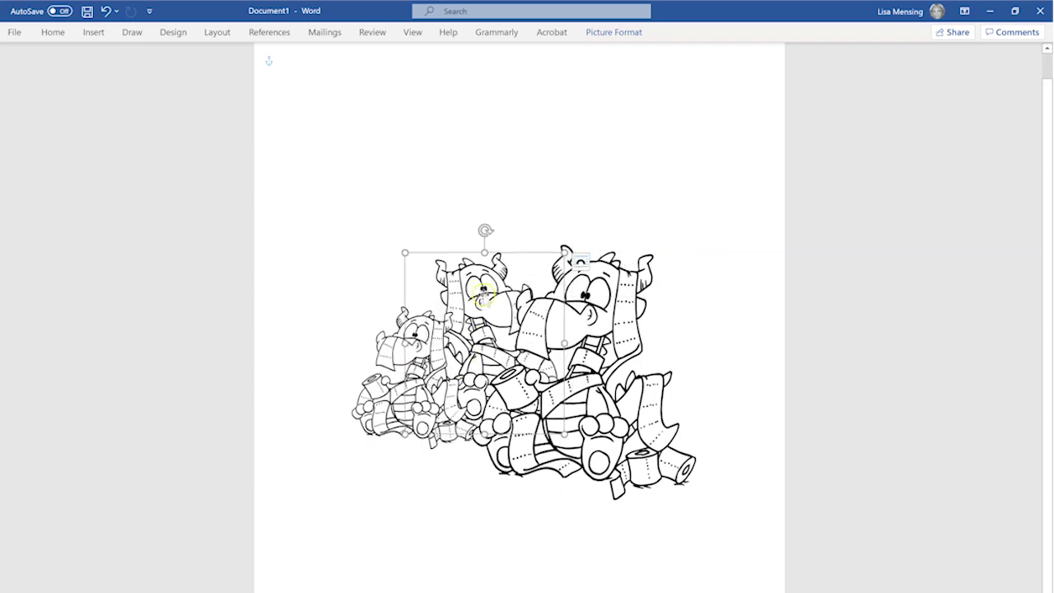
drag(605, 451, 597, 430)
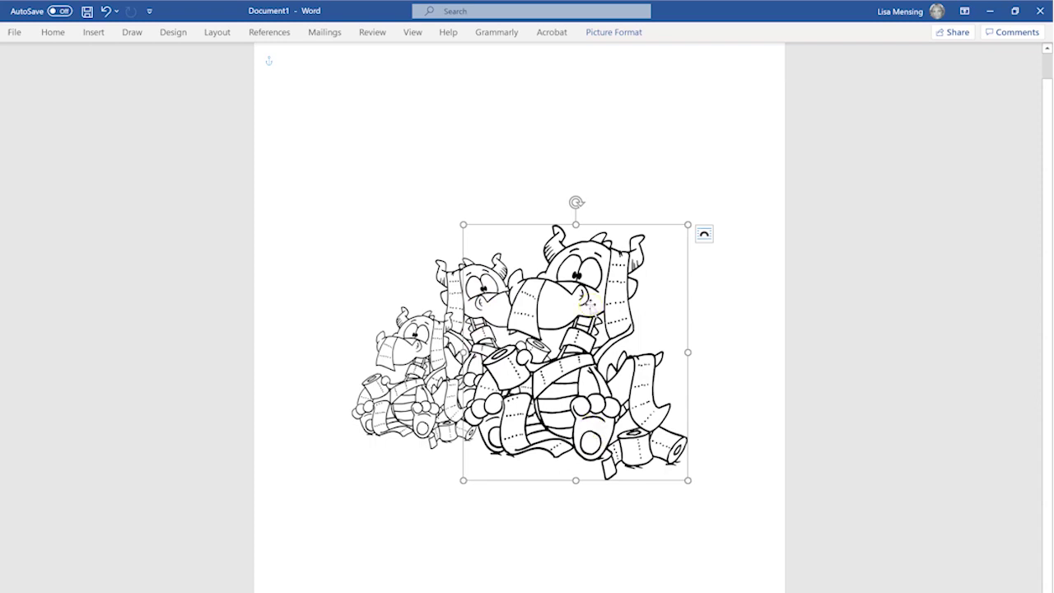
right_click(576, 281)
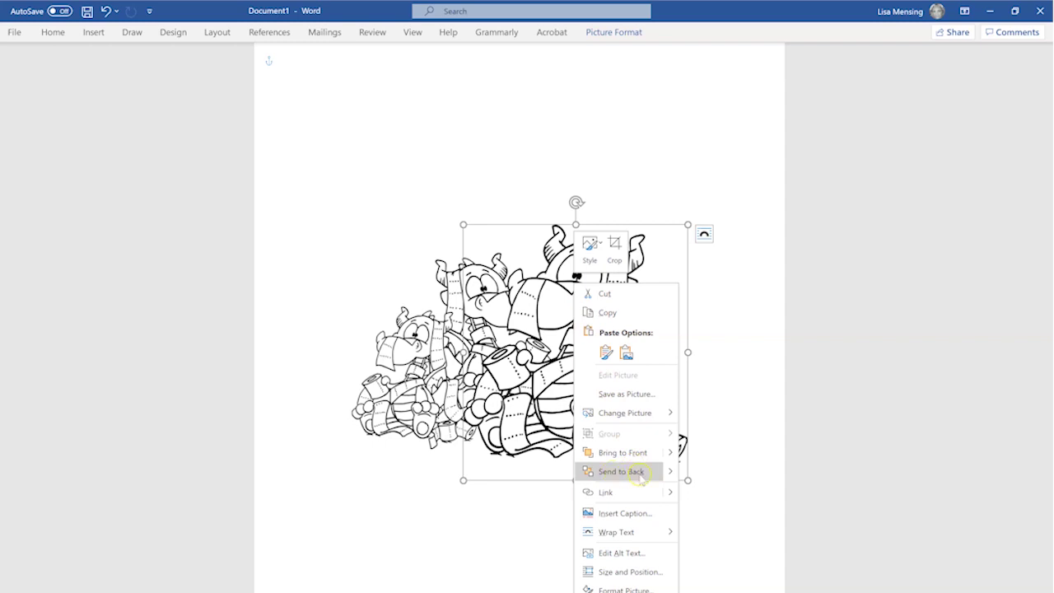
- Send the large dragon to the back and drag the small dragons to its lower left and right
mouse_move(669, 471)
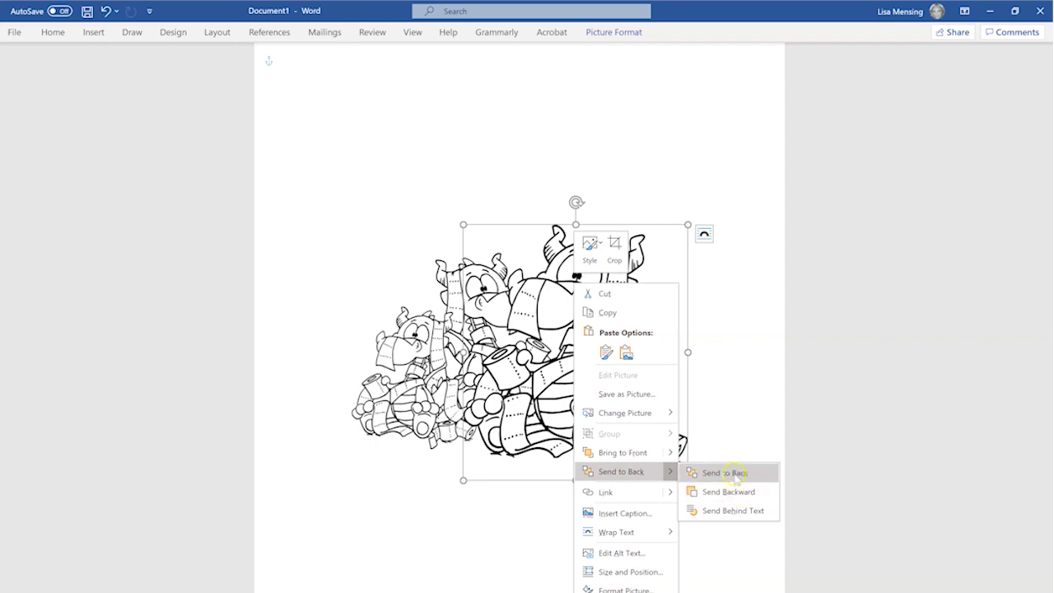
click(724, 473)
drag(495, 354, 648, 439)
drag(426, 404, 497, 468)
click(626, 588)
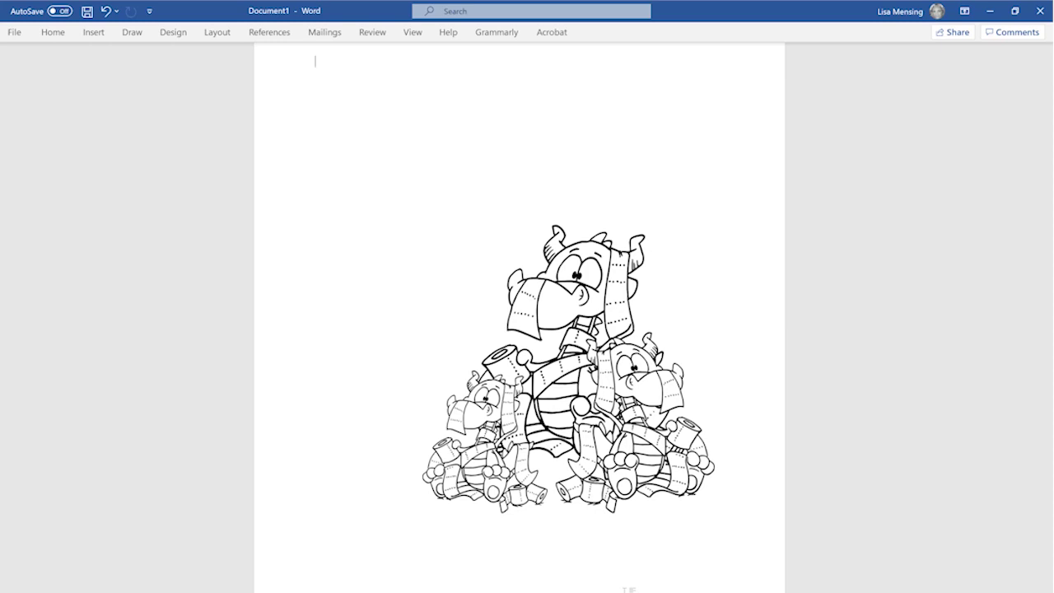
click(626, 587)
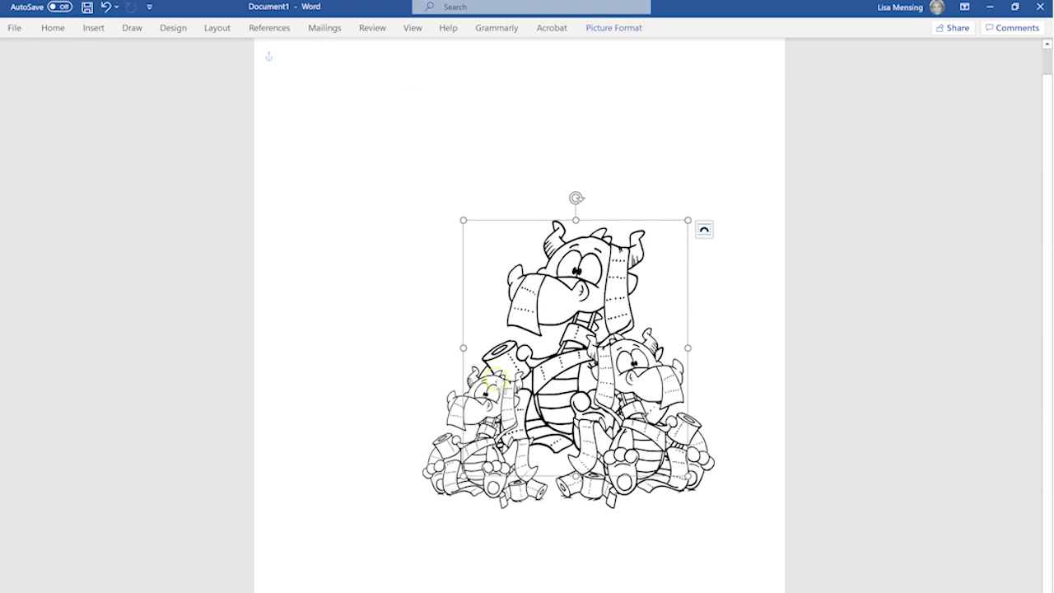
- Select all three dragon pictures and group them into one object
shift+click(455, 481)
shift+click(663, 489)
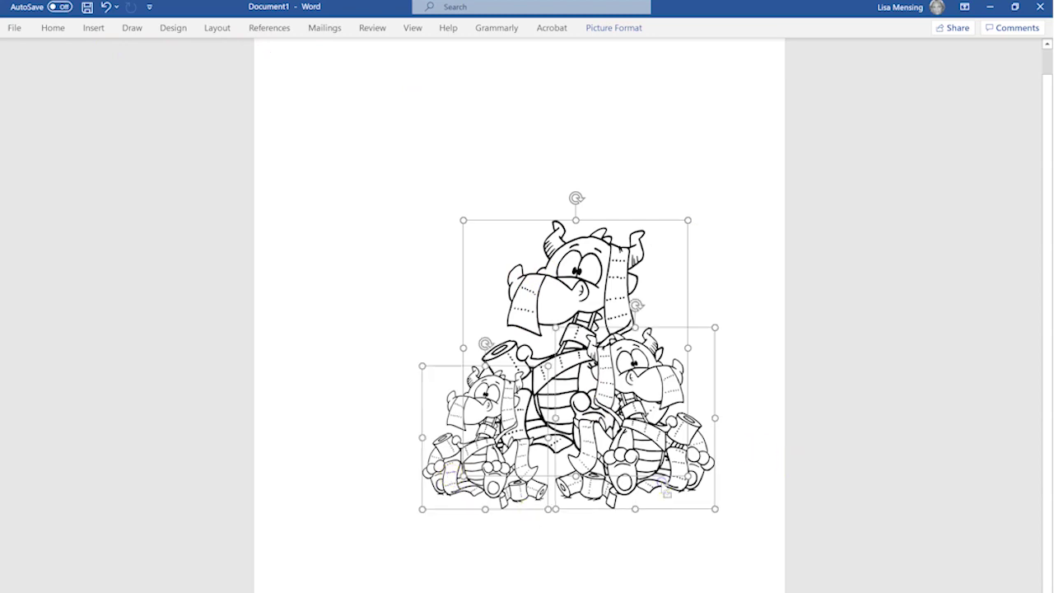
click(623, 29)
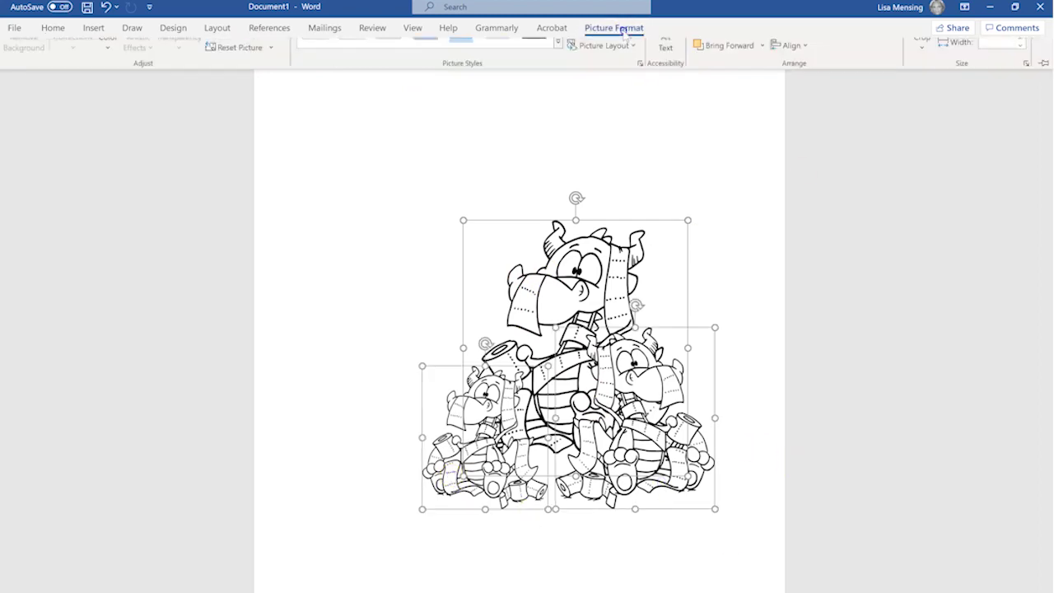
click(881, 47)
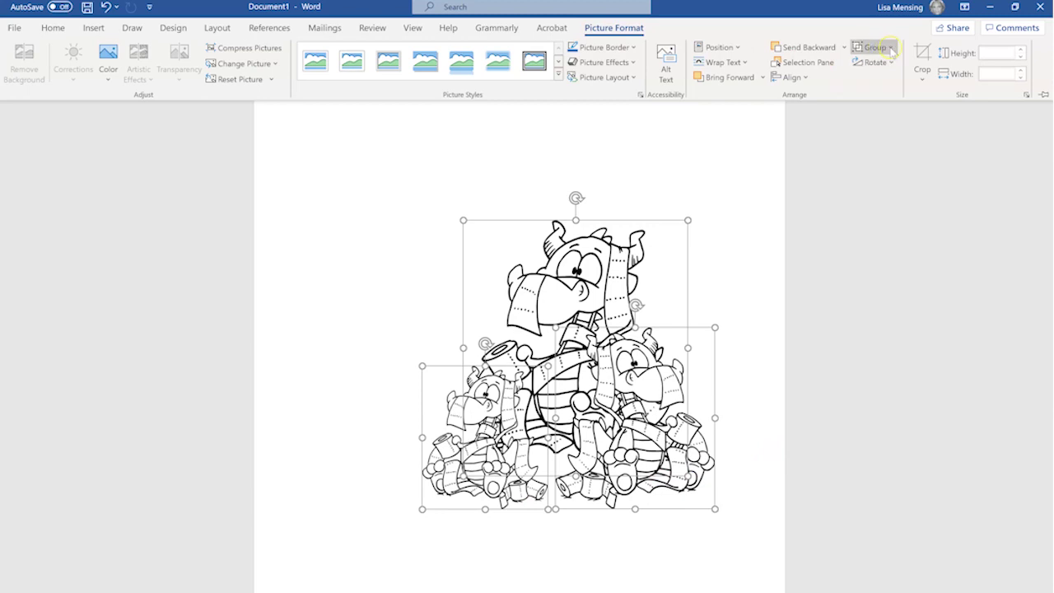
click(892, 49)
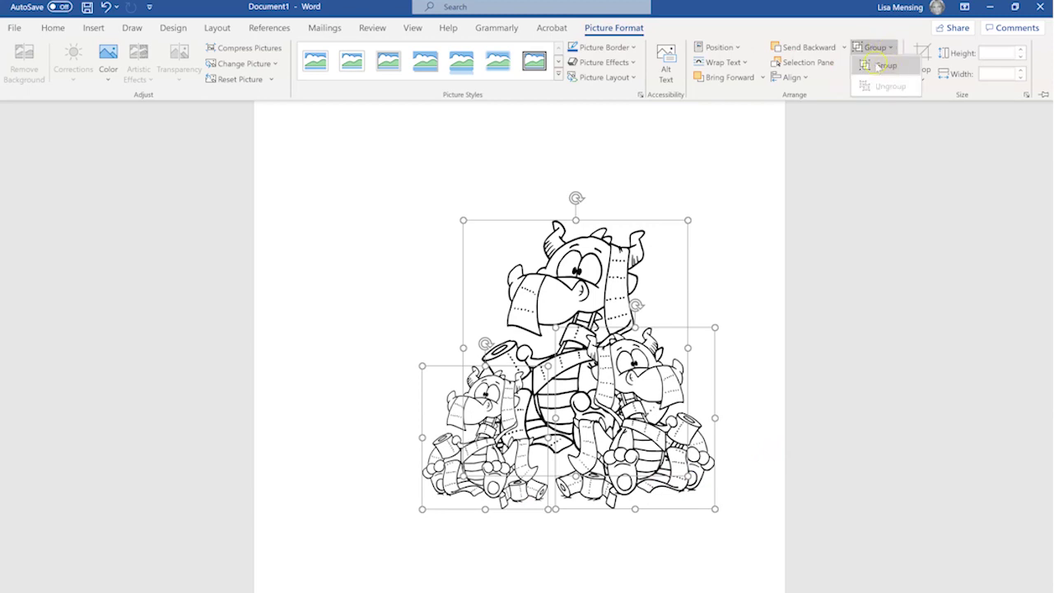
click(882, 65)
- Drag the grouped dragons up toward the top of the page
click(633, 424)
drag(607, 408, 575, 356)
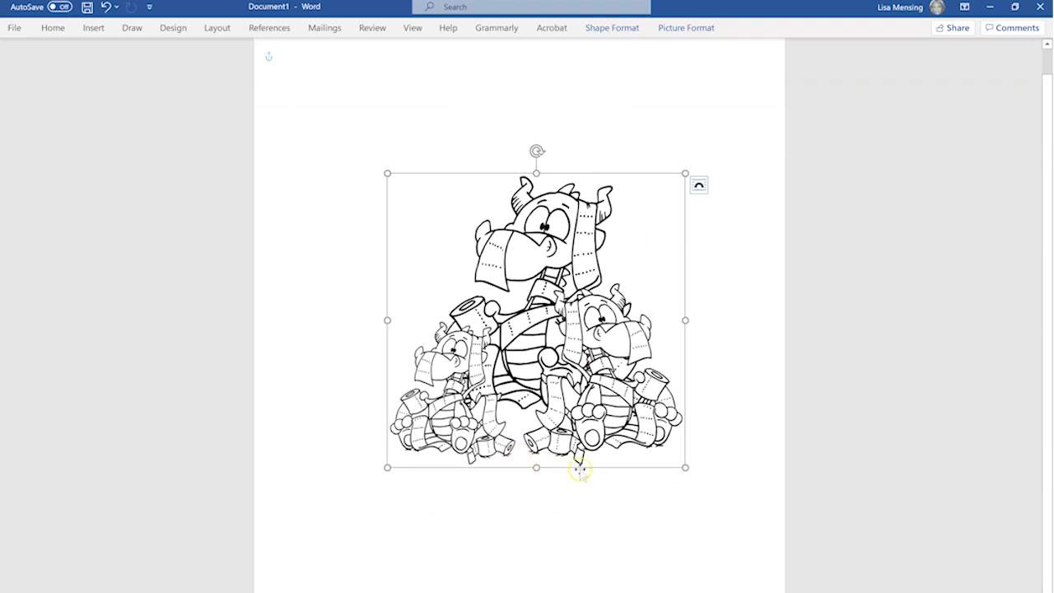
drag(567, 367, 574, 285)
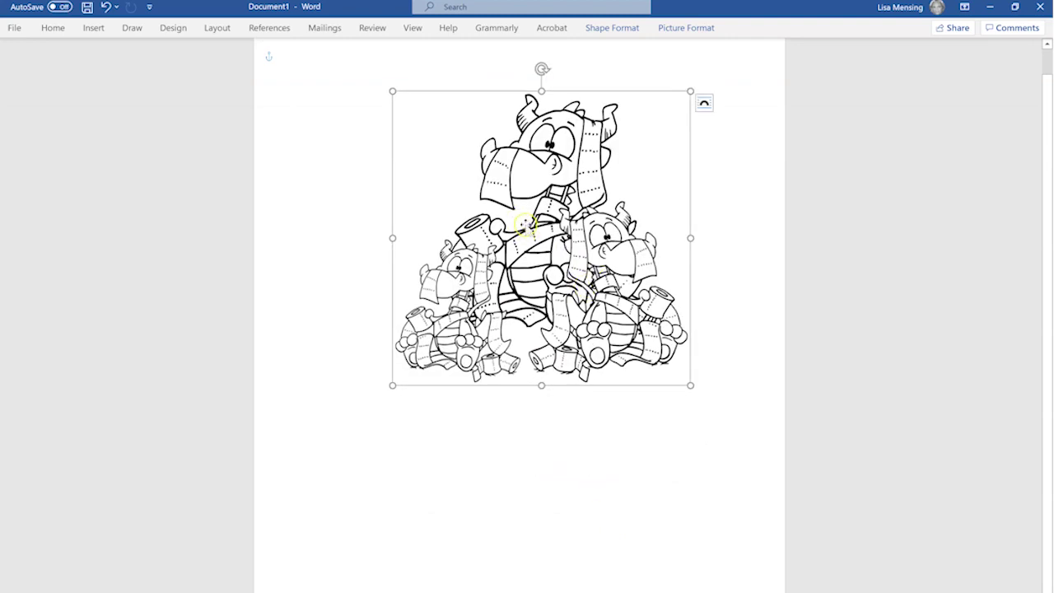
right_click(515, 186)
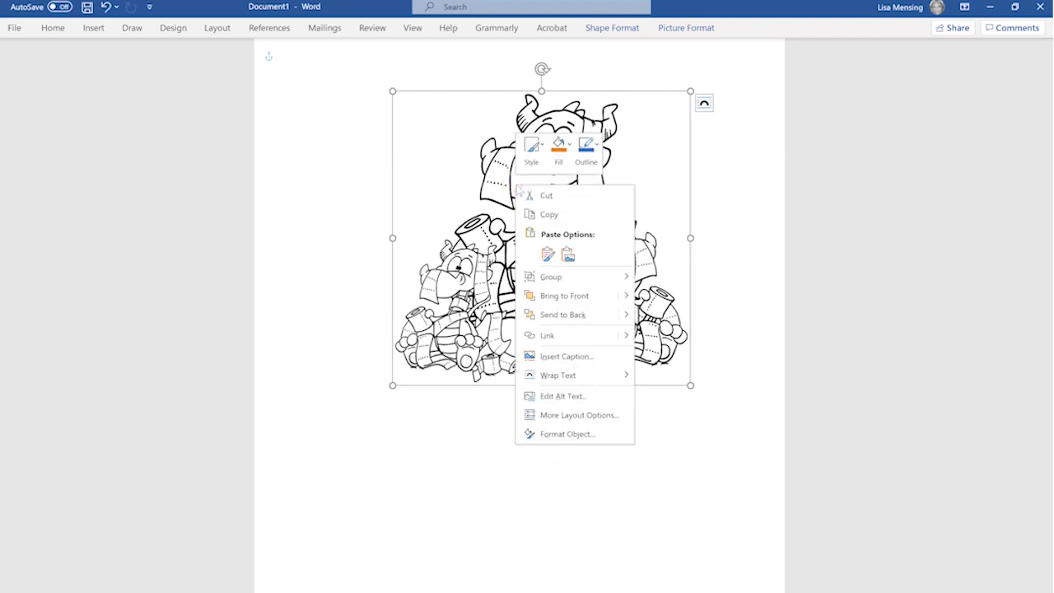
- Copy the grouped dragons, paste them as a single picture, and delete the original group
click(557, 216)
click(489, 564)
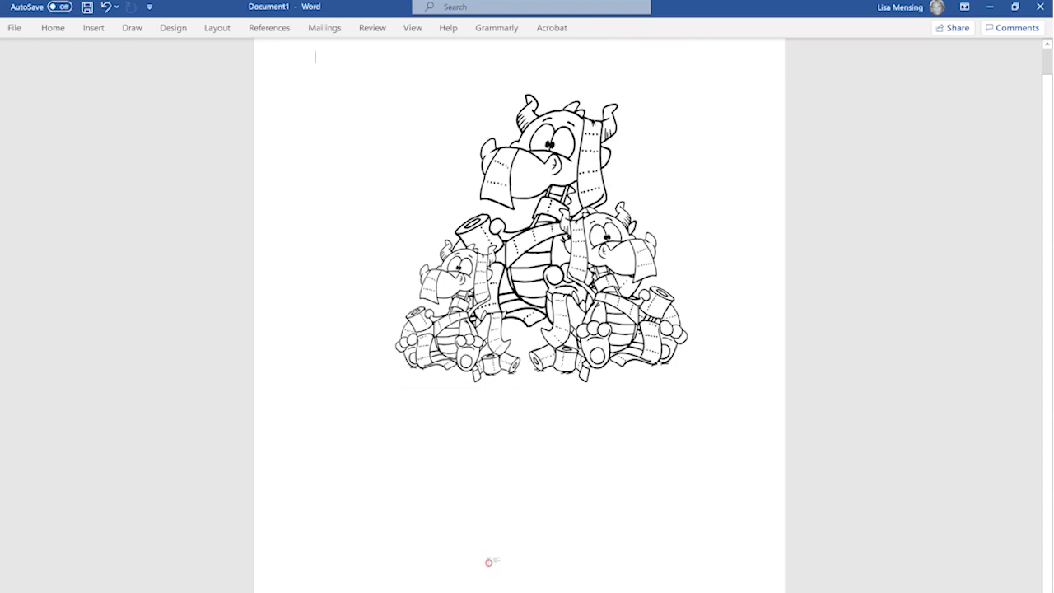
right_click(489, 563)
click(541, 413)
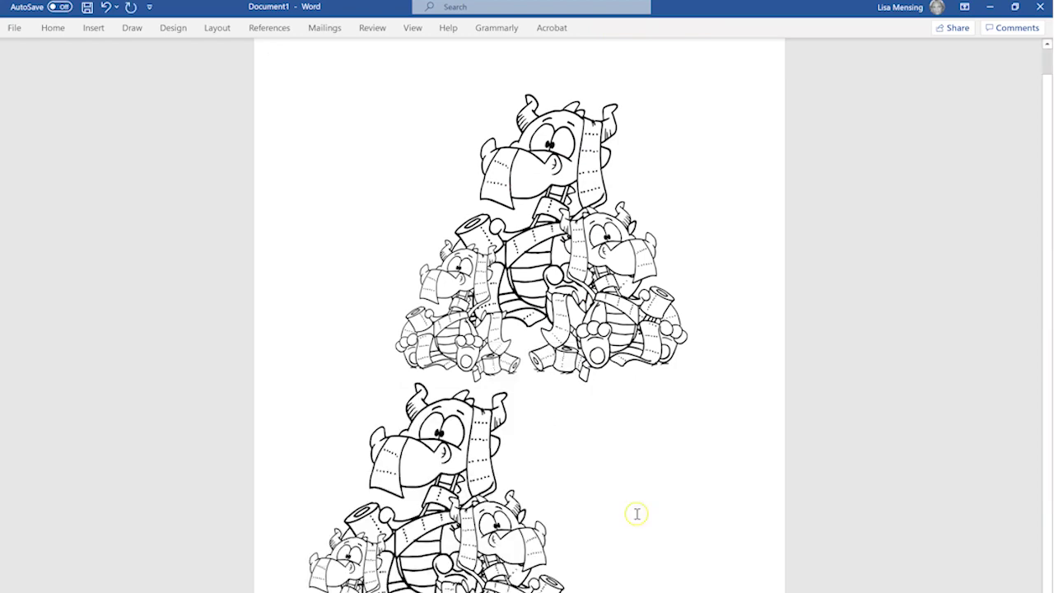
click(642, 307)
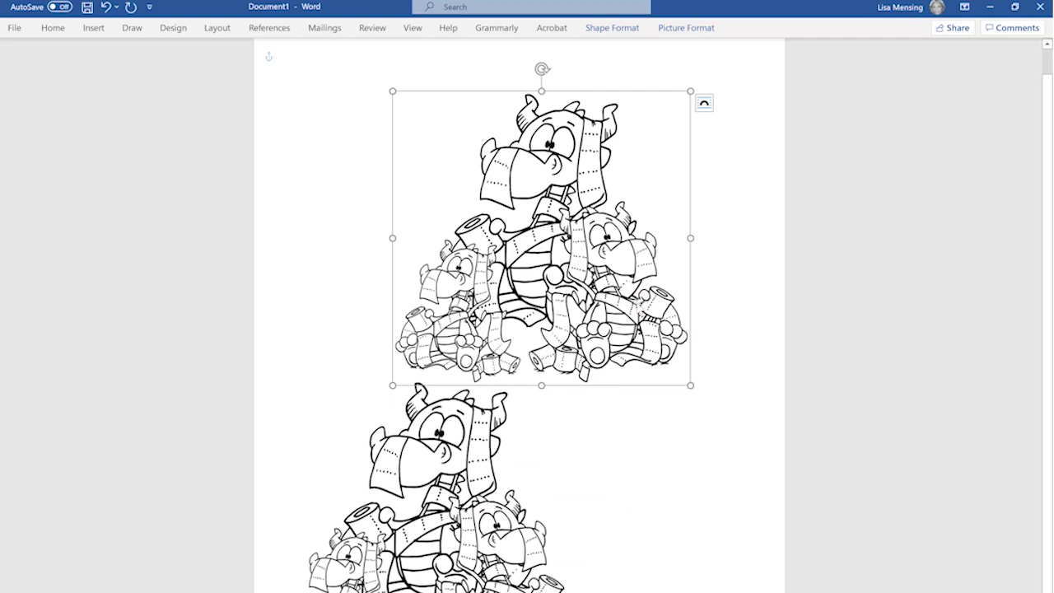
key(Delete)
- Position the pasted dragon picture at Middle Center on the page
click(558, 170)
click(585, 63)
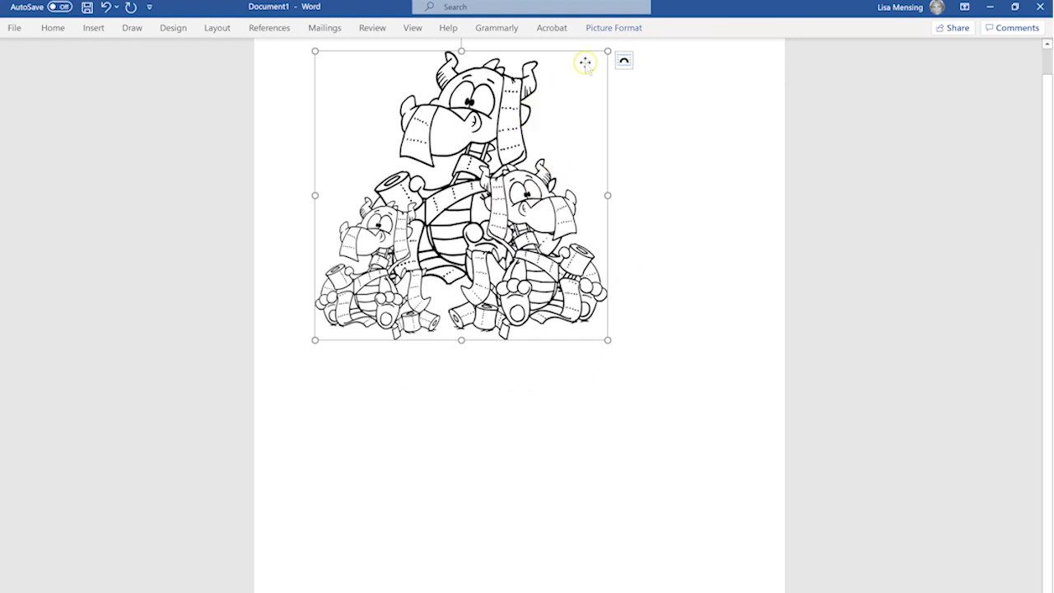
click(614, 27)
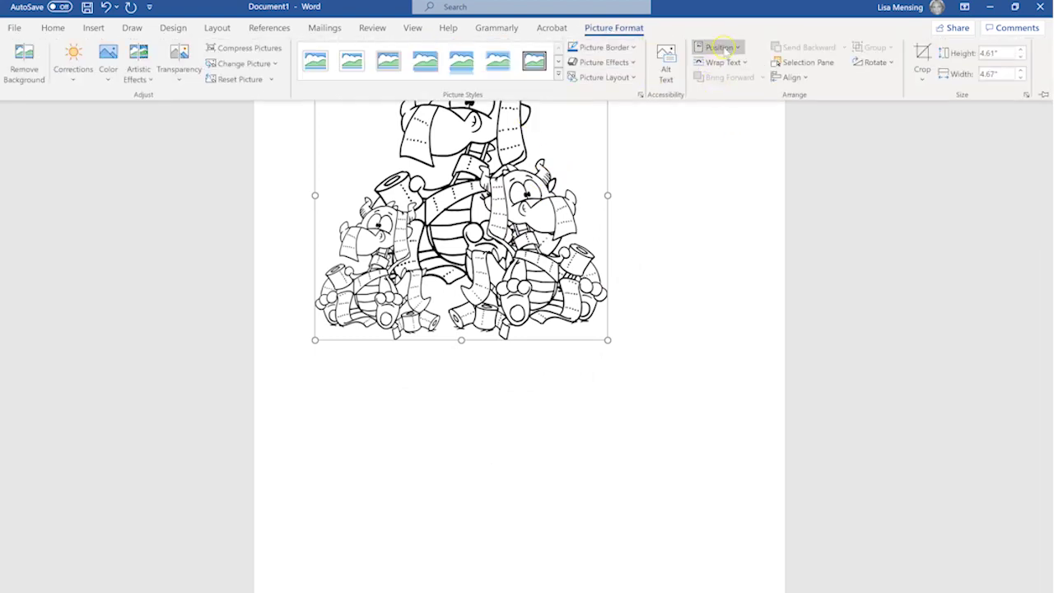
click(719, 48)
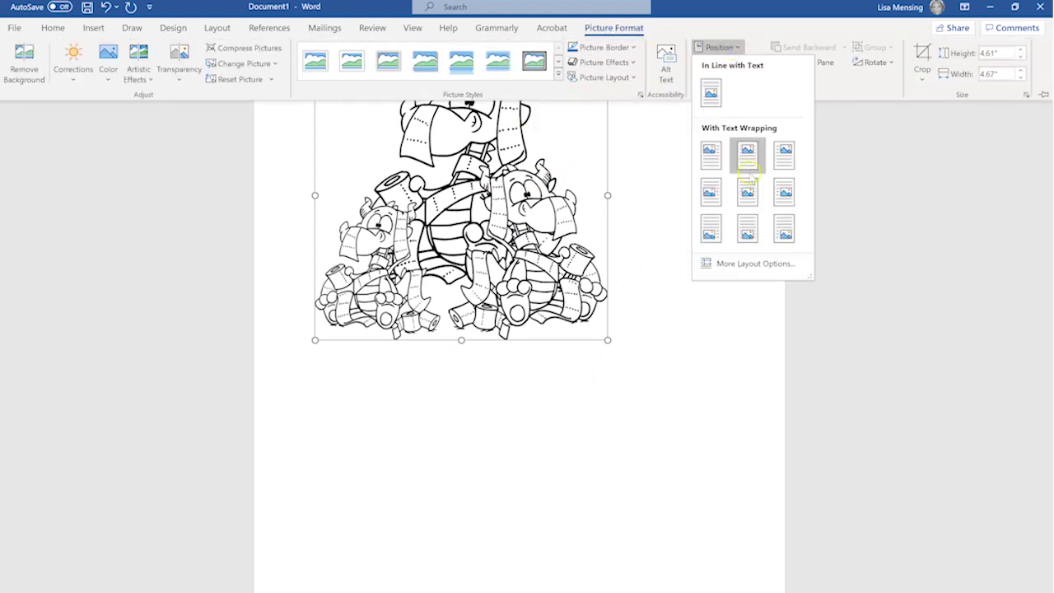
click(747, 192)
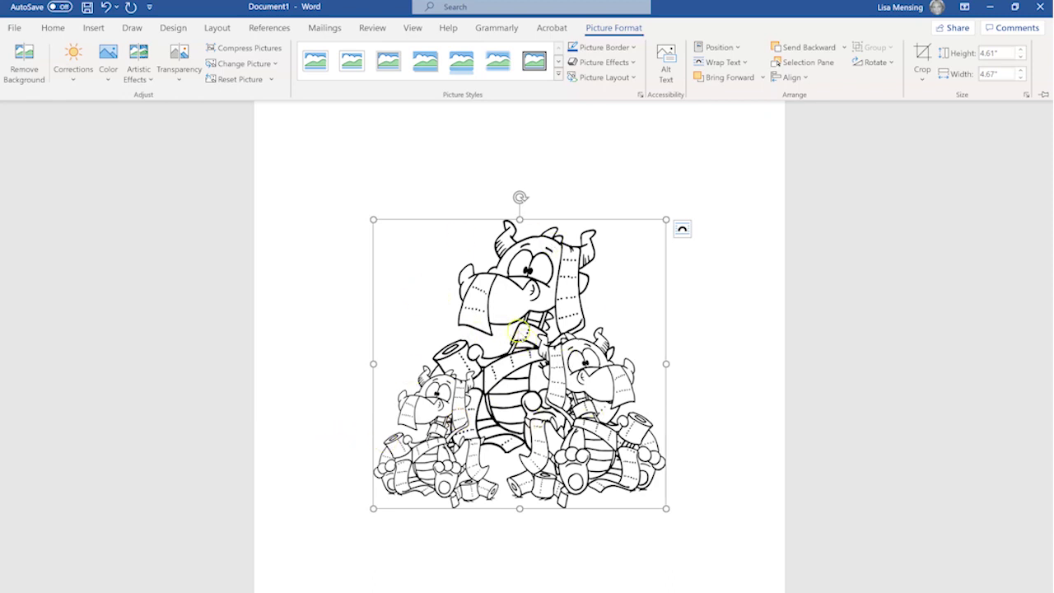
right_click(522, 452)
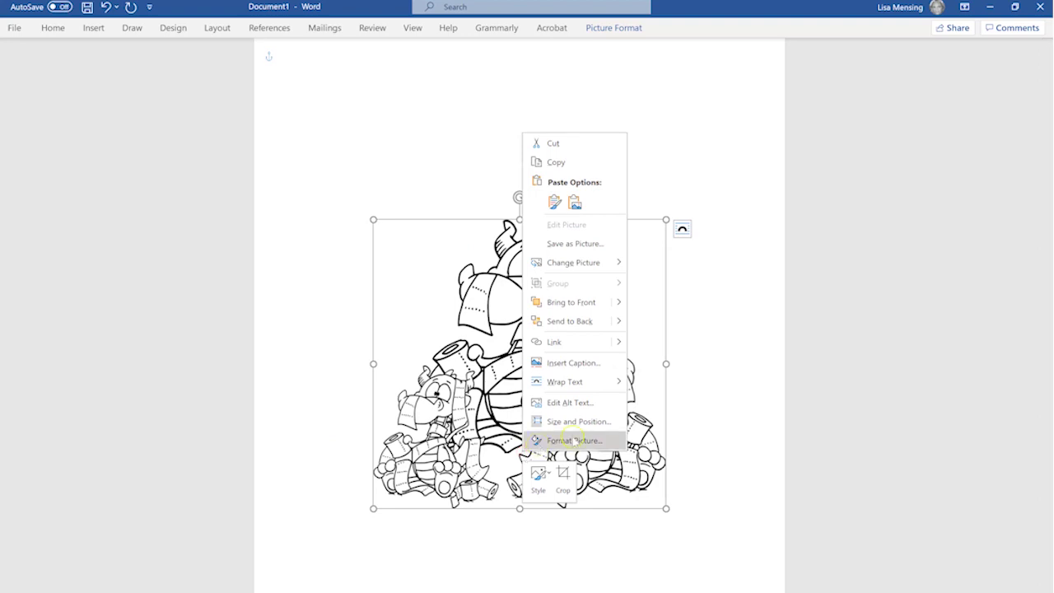
- Save the dragon picture as PNG 'daddudley' in Desktop > TP Dudley > TP Dudley
click(574, 245)
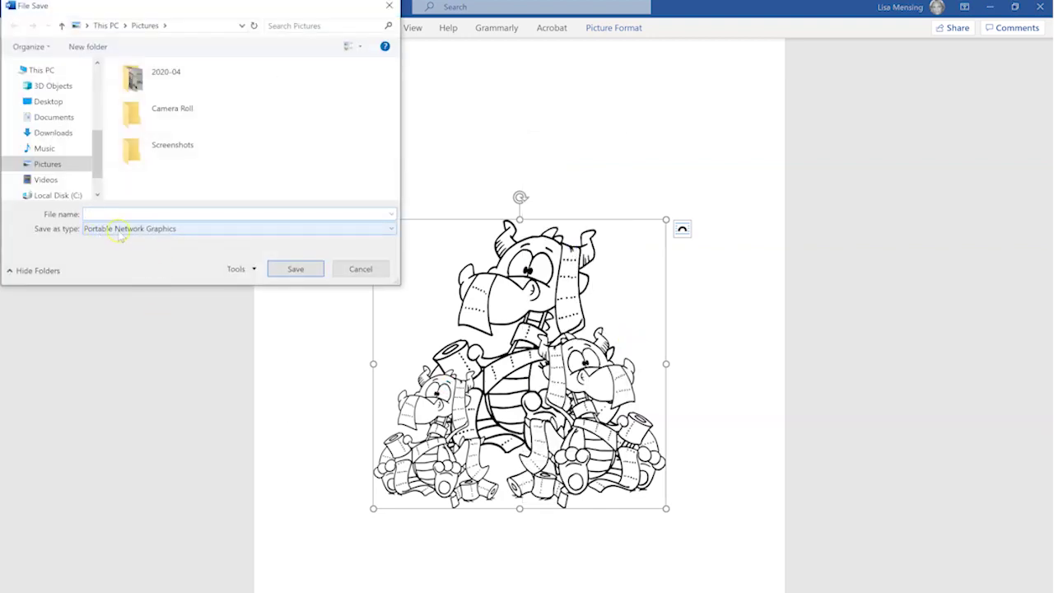
click(62, 102)
click(174, 119)
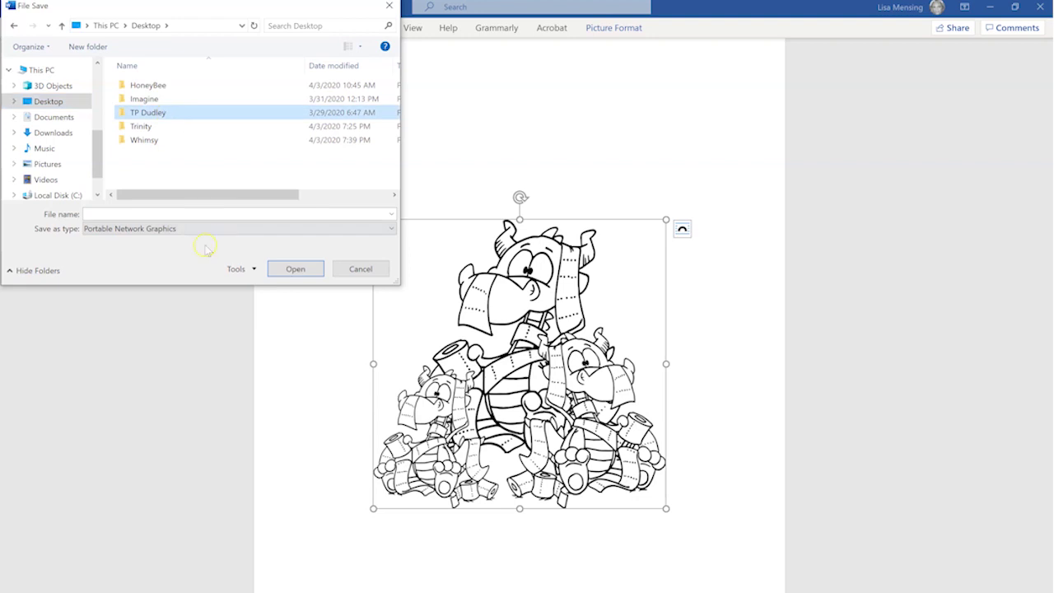
click(295, 270)
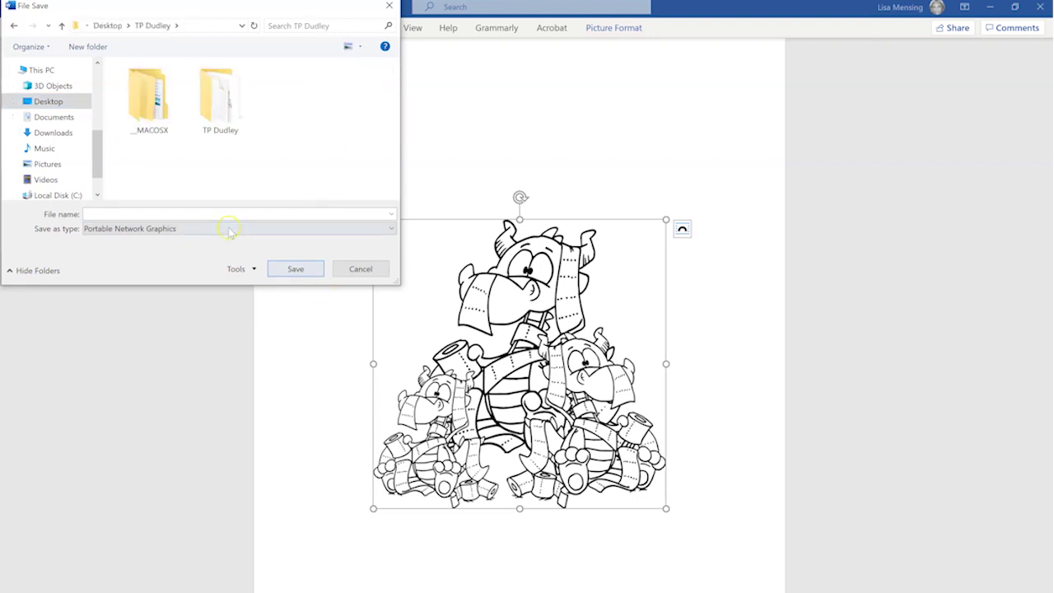
text(da)
click(229, 93)
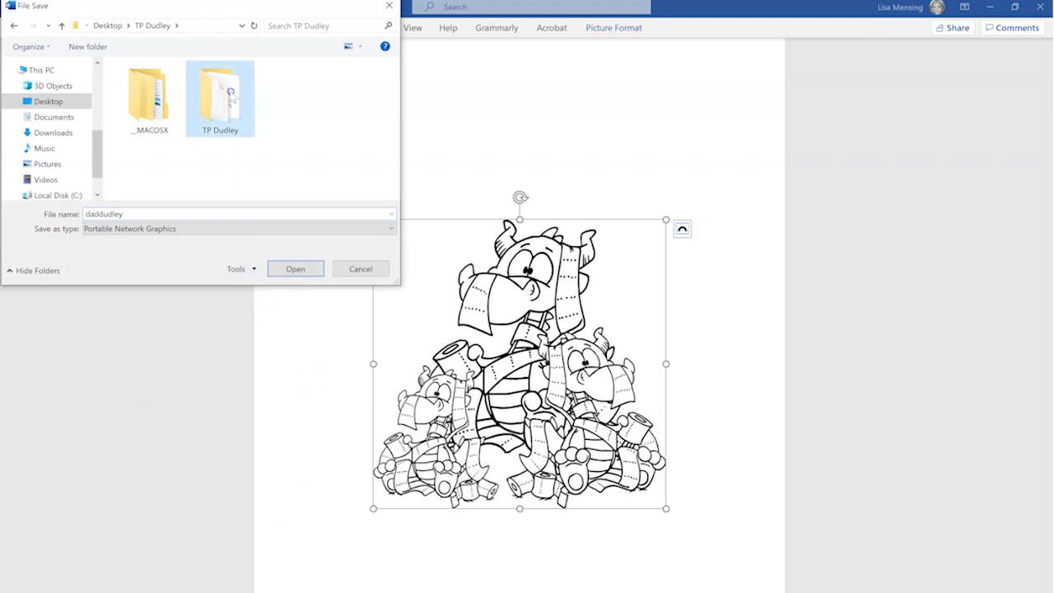
double_click(231, 93)
click(296, 269)
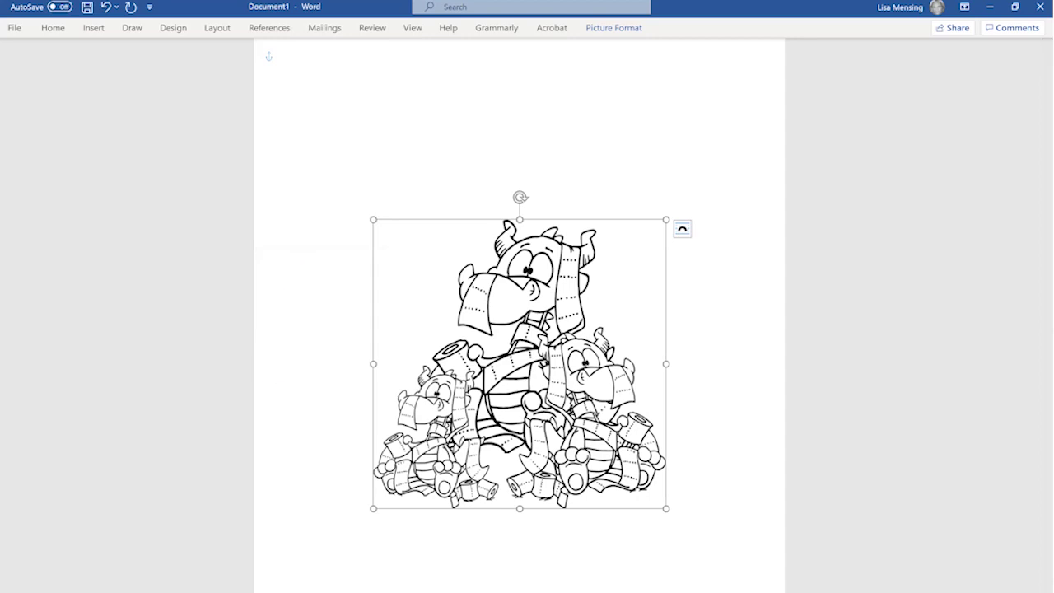
click(365, 580)
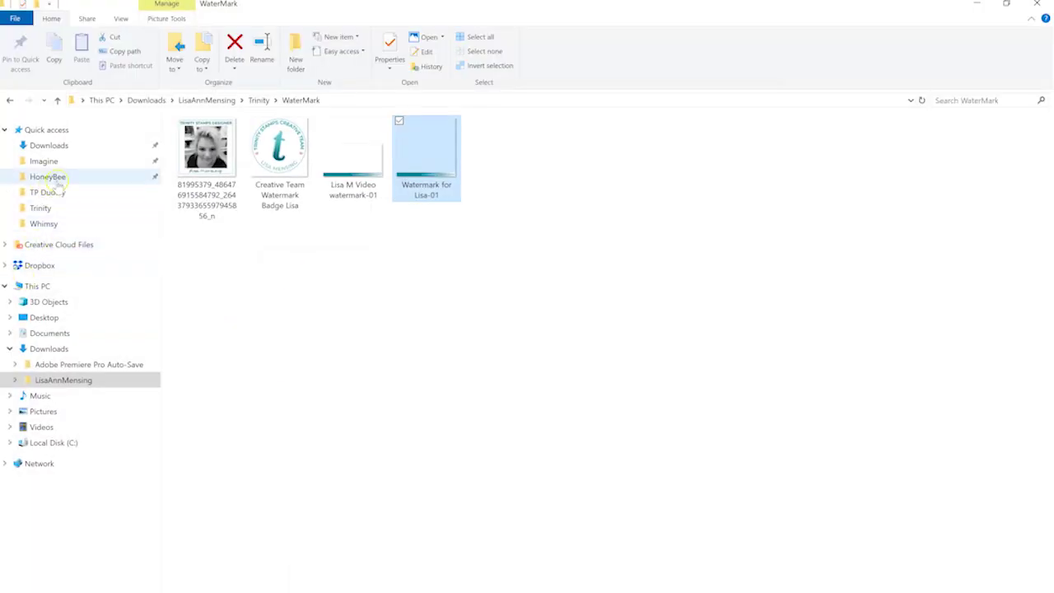
- Check that daddudley is listed in the TP Dudley folder, then close File Explorer
click(56, 191)
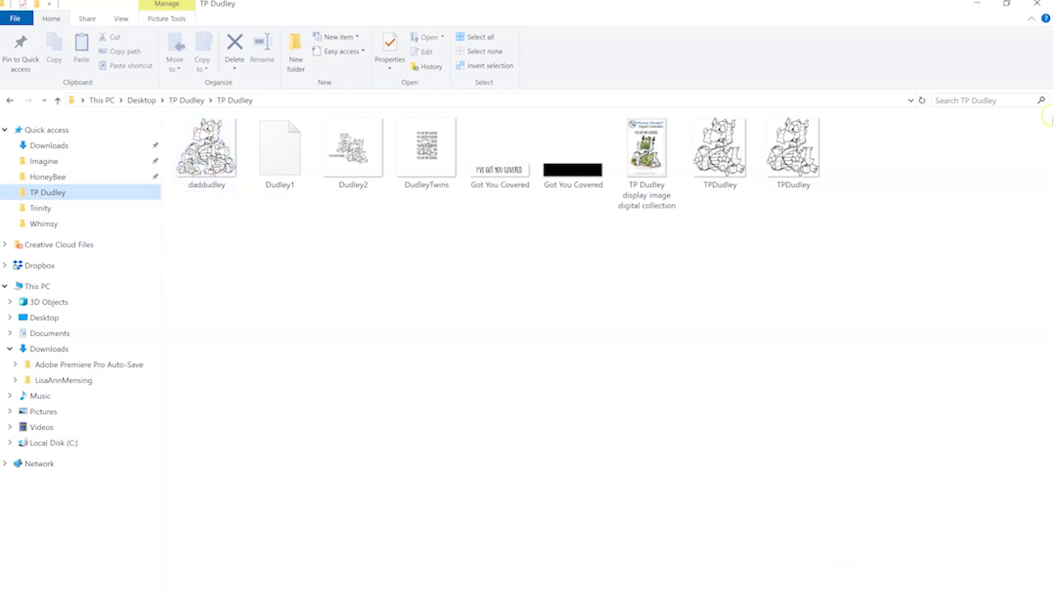
click(1037, 4)
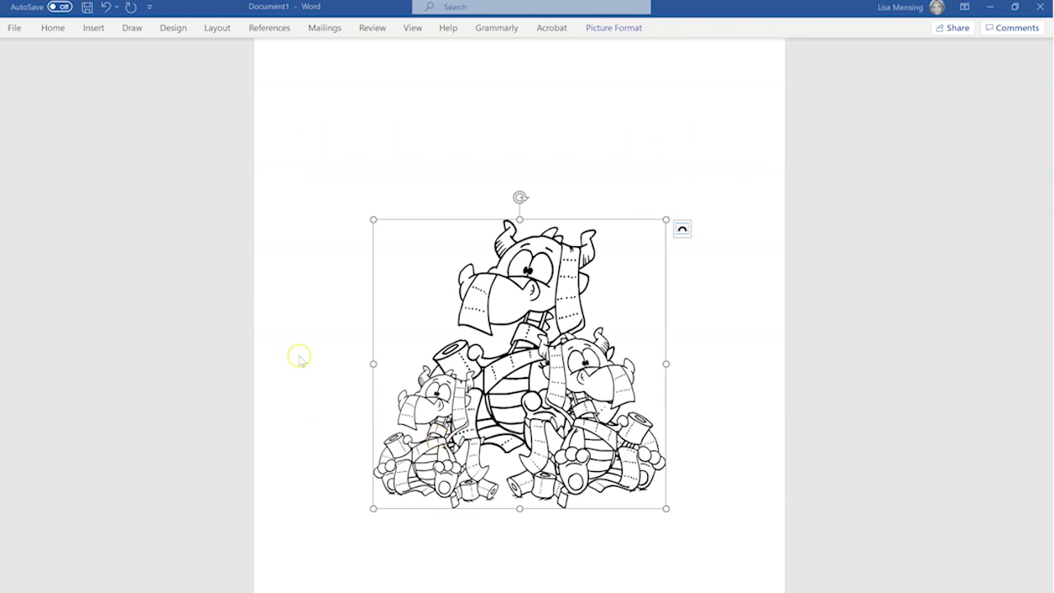
click(15, 28)
click(40, 202)
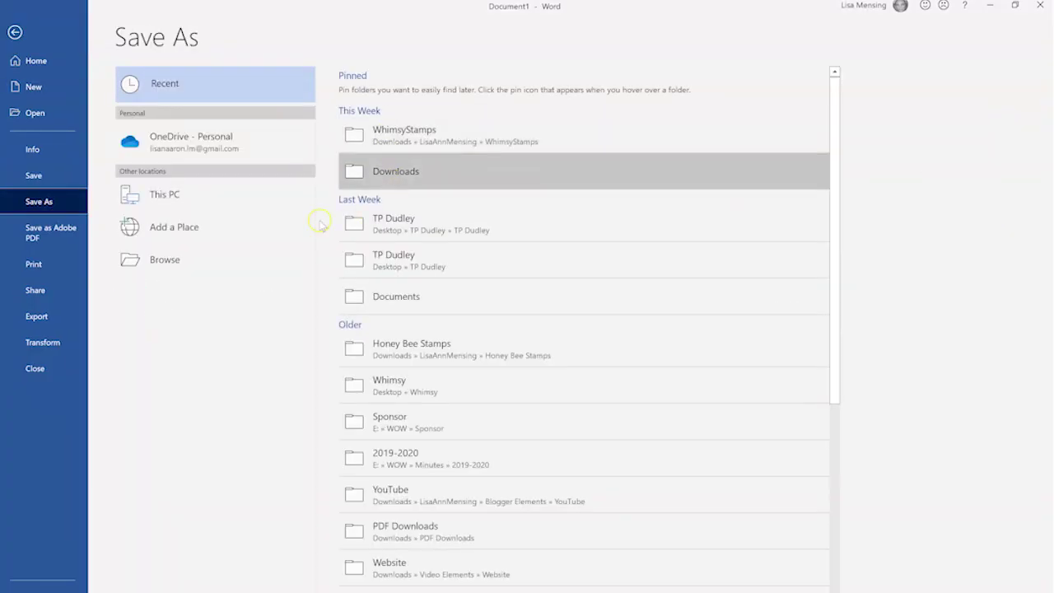
click(14, 32)
click(395, 332)
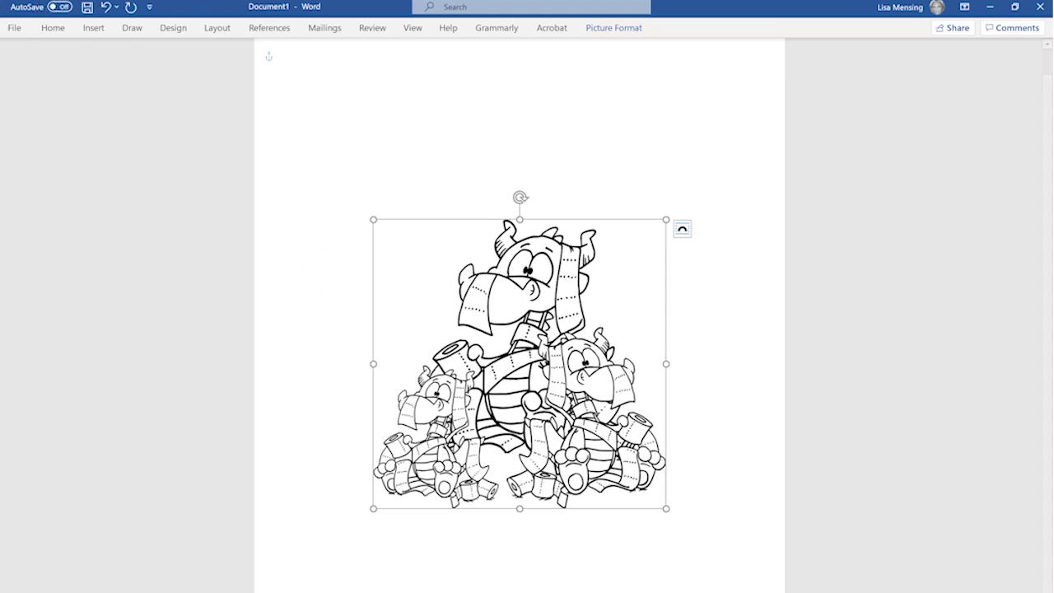
click(16, 28)
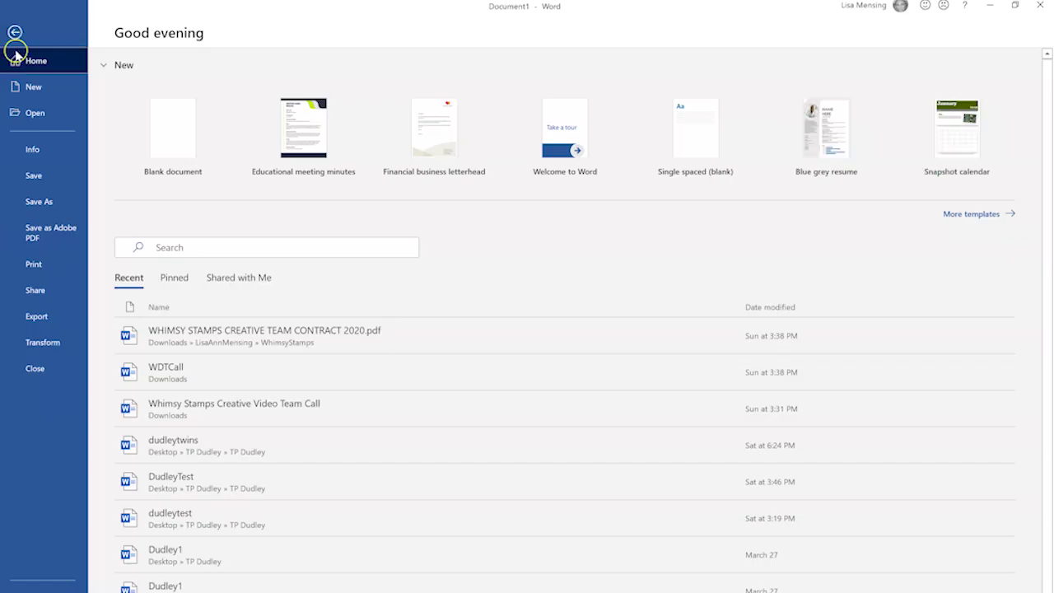
- Preview the dragon page under File > Print and send it to the printer
click(33, 266)
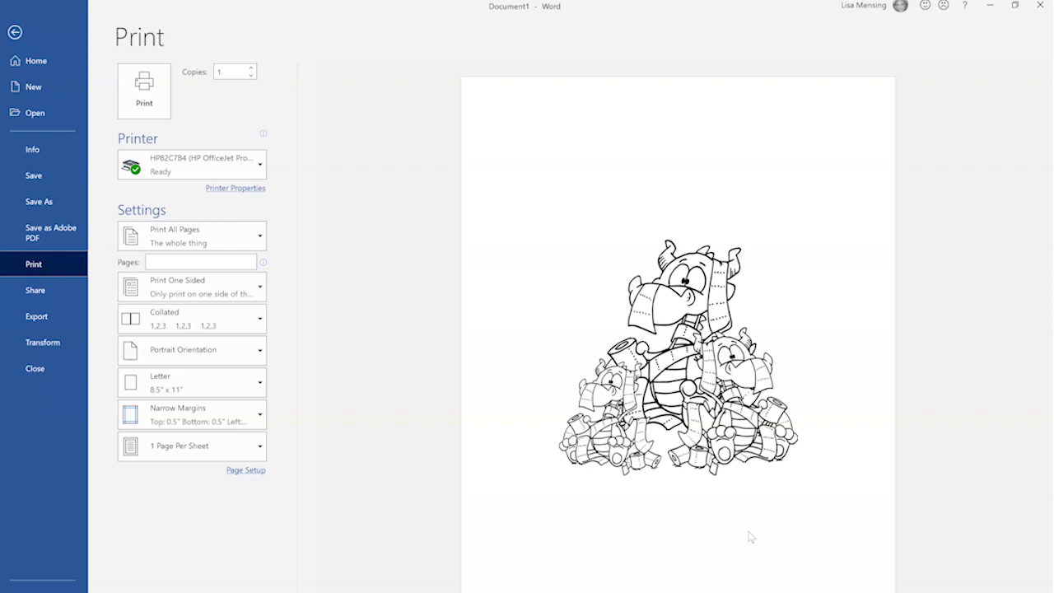
key(ctrl+p)
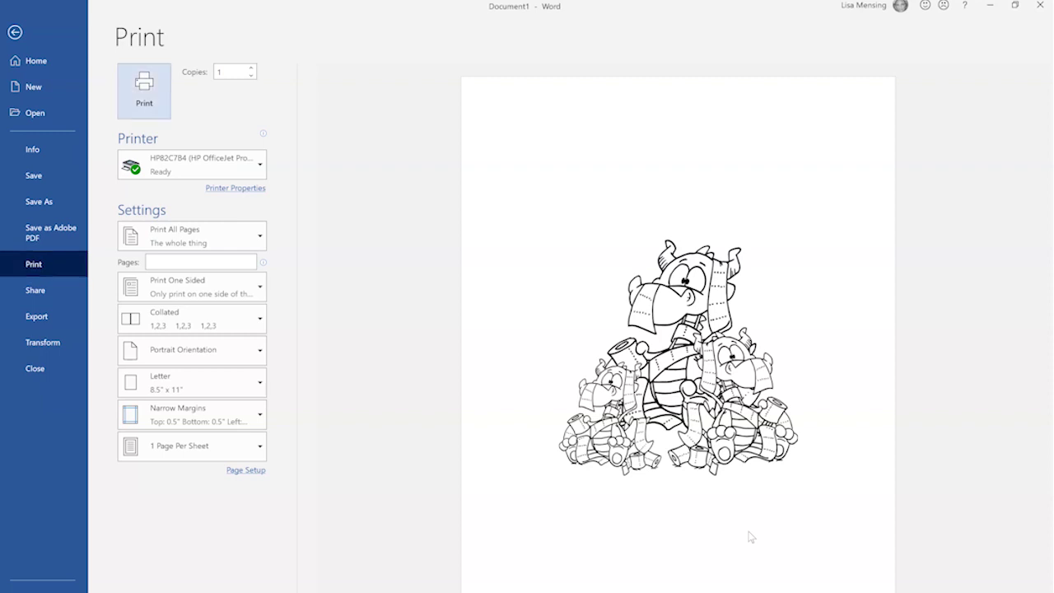